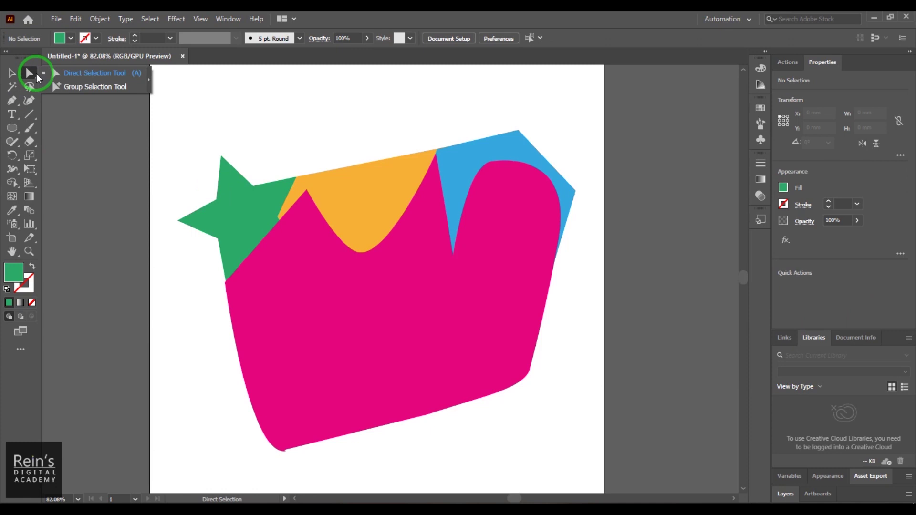
Try moving the whole green star up and to the left as one object, and undo the move
drag(38, 77, 80, 73)
click(14, 75)
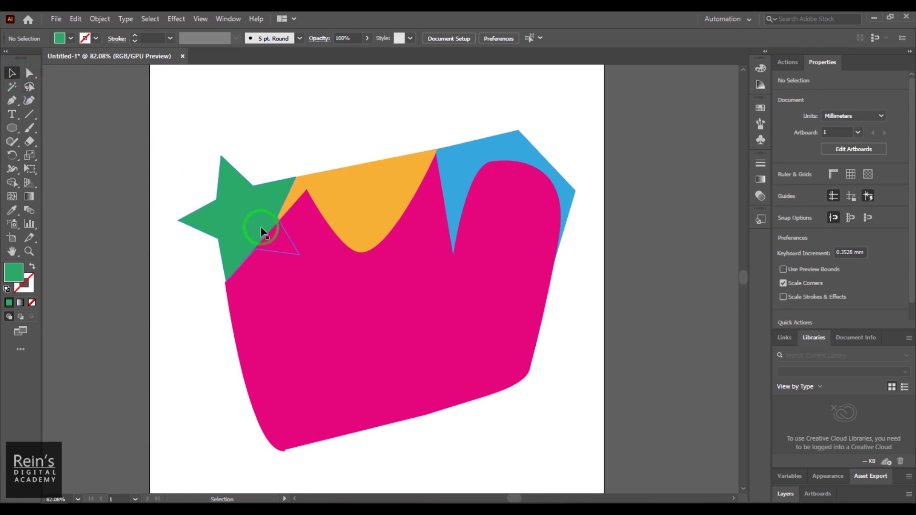
click(236, 213)
drag(236, 213, 206, 173)
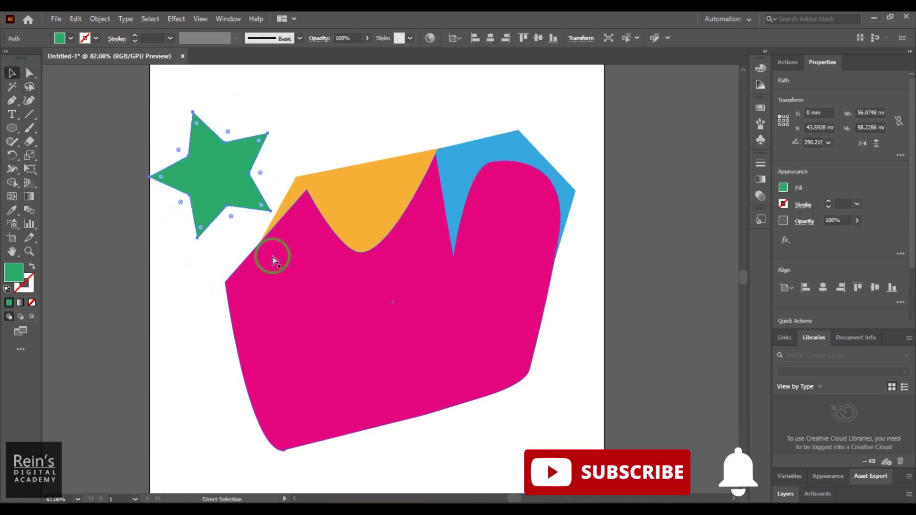
key(ctrl+z)
Reshape the blue polygon with the Direct Selection tool by moving its right anchor up and its two upper anchors outward
click(30, 73)
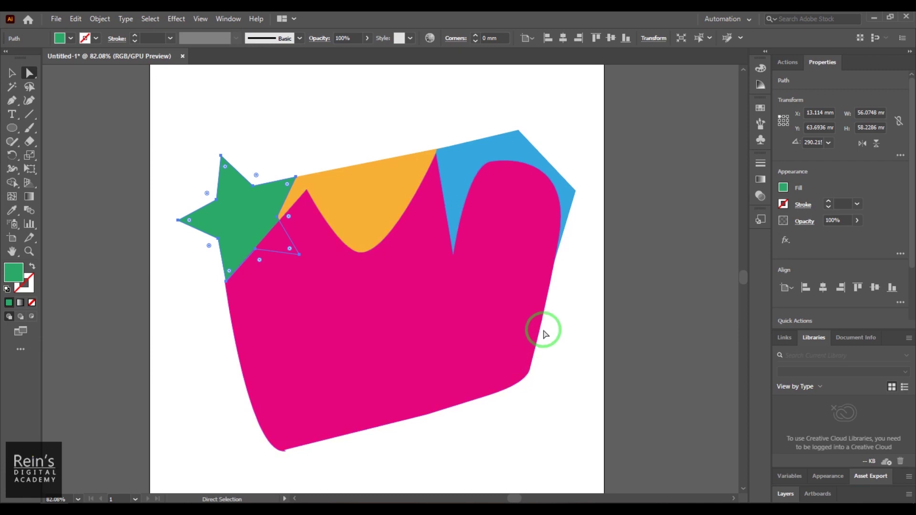
click(577, 193)
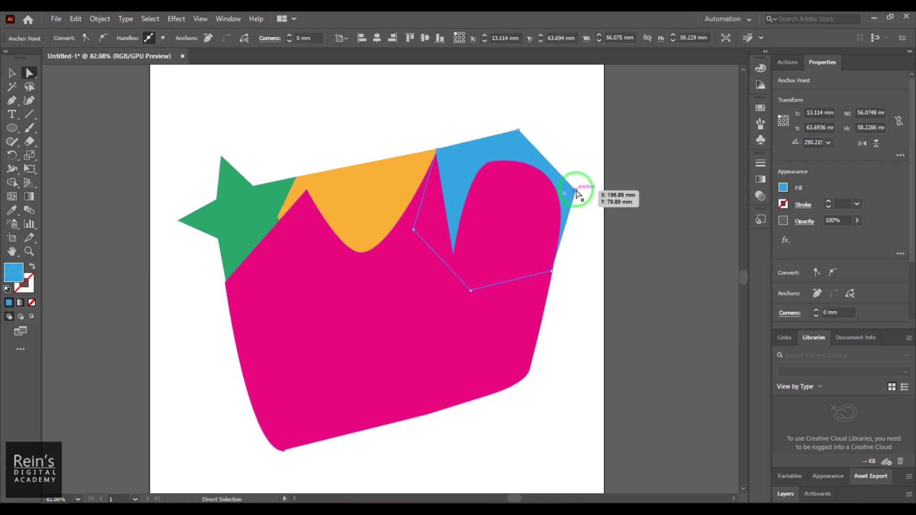
mouse_move(579, 194)
mouse_down()
mouse_move(594, 177)
mouse_move(595, 187)
mouse_up()
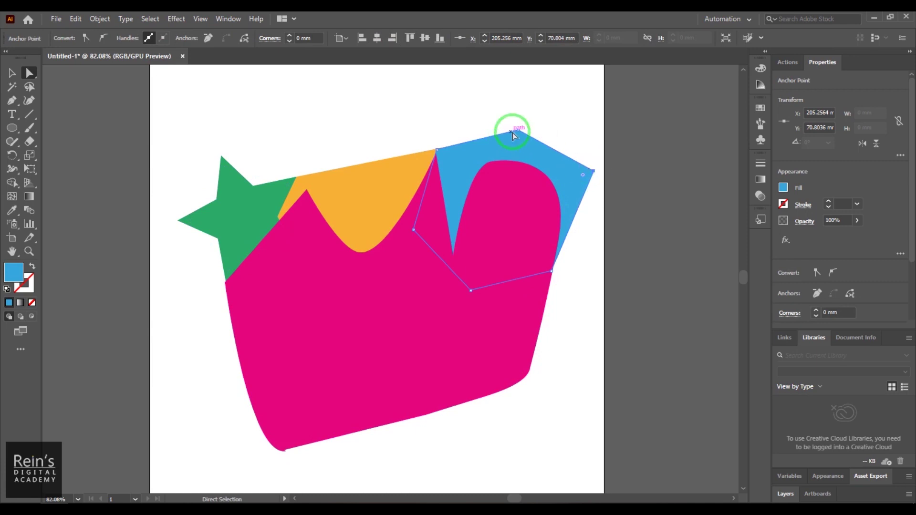
drag(519, 130, 524, 97)
drag(437, 154, 422, 114)
Try moving the blue polygon's lower-left anchors inward and reshaping the pink shape's right edge, and undo these edits
drag(414, 238, 477, 161)
drag(471, 290, 589, 209)
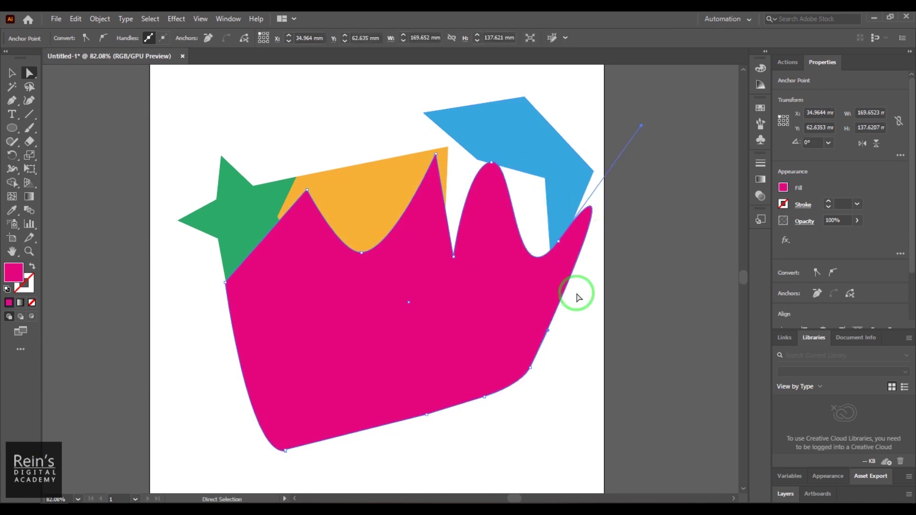
key(ctrl+z)
key(ctrl+z)
key(ctrl+z)
key(ctrl+z)
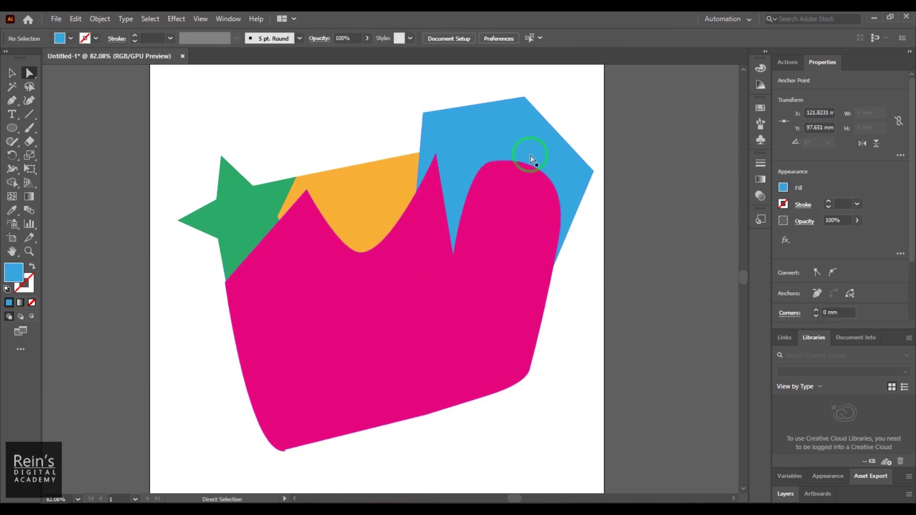
Convert the blue shape's top anchor point to smooth and move it to about X 175.1 mm, Y 28 mm
click(525, 98)
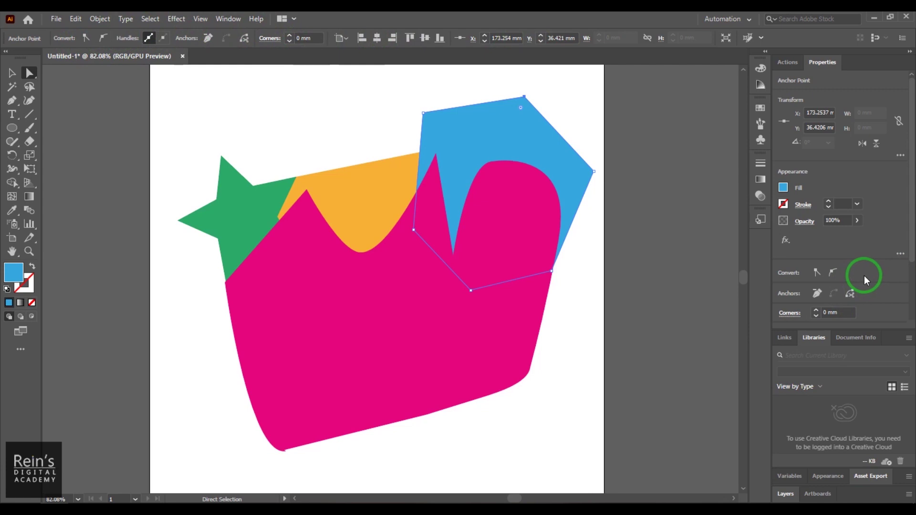
click(525, 97)
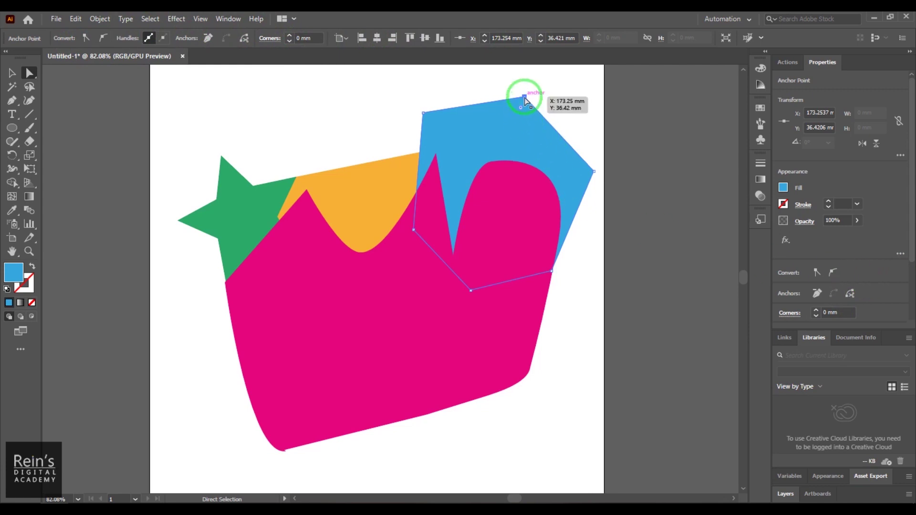
mouse_move(524, 98)
mouse_down()
mouse_move(535, 83)
mouse_move(530, 89)
mouse_up()
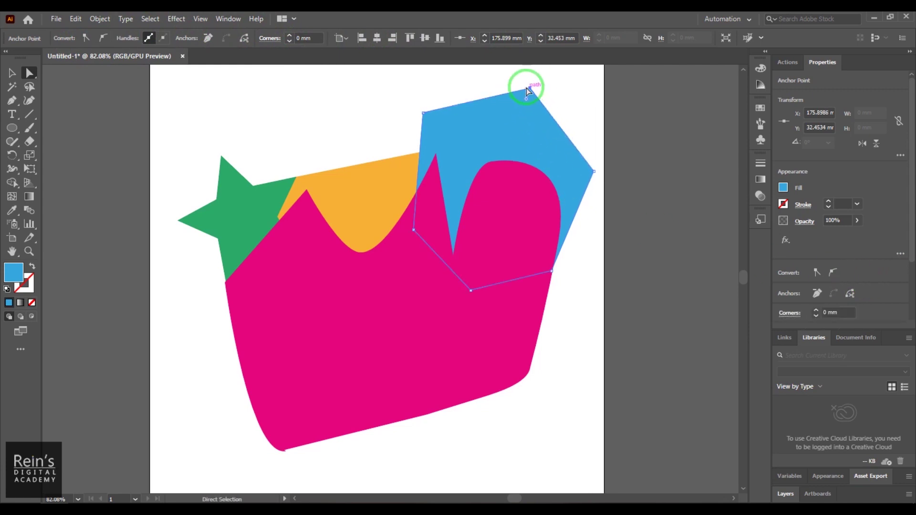
click(103, 38)
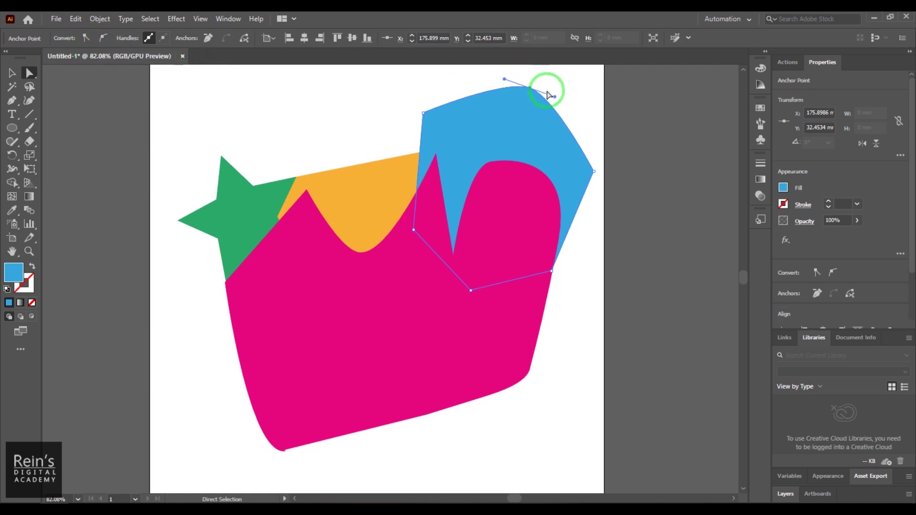
drag(528, 89, 528, 79)
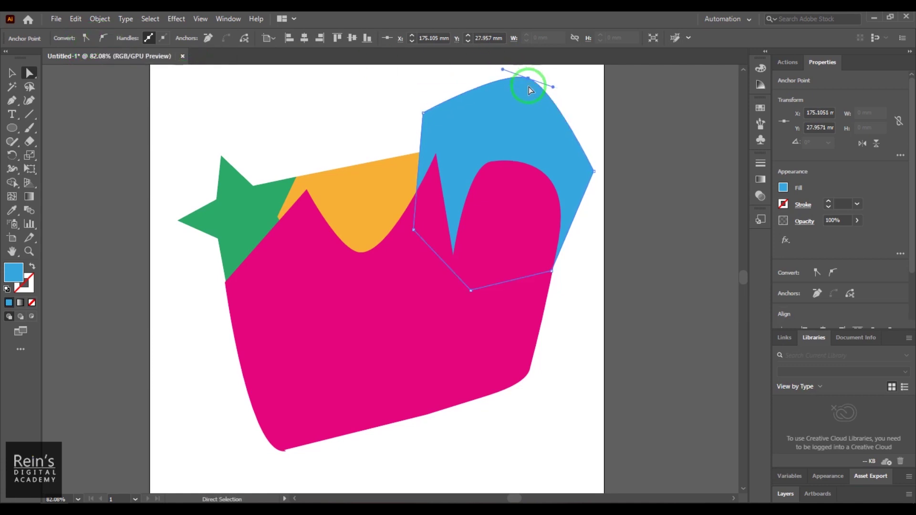
Convert the blue shape's top anchor point to a corner and back to smooth, twice
click(86, 38)
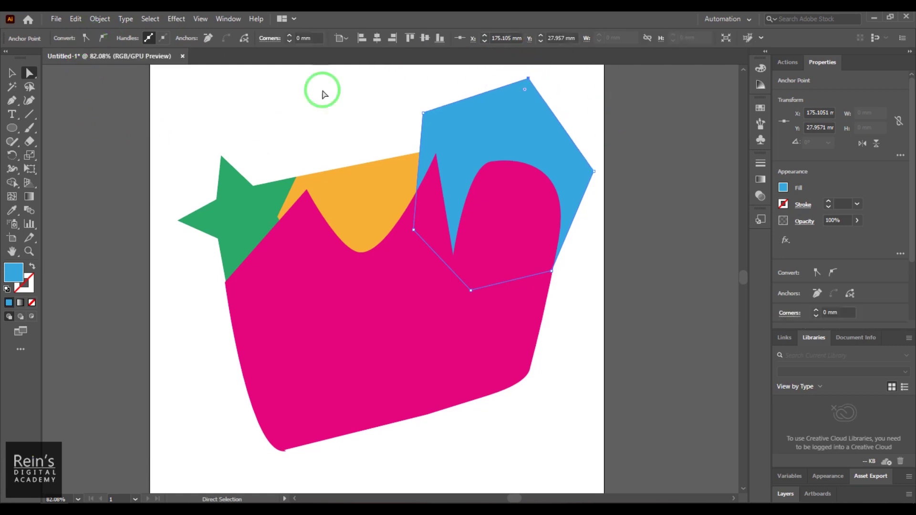
click(832, 272)
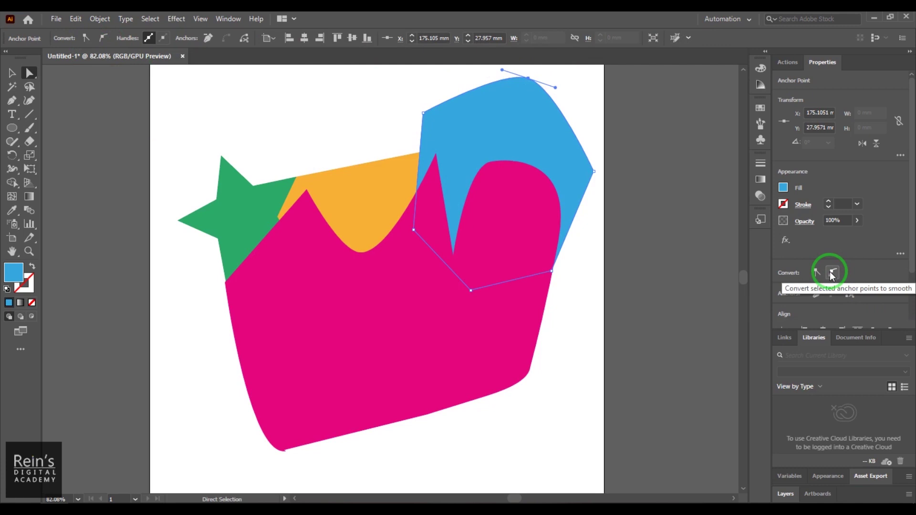
click(817, 272)
click(833, 273)
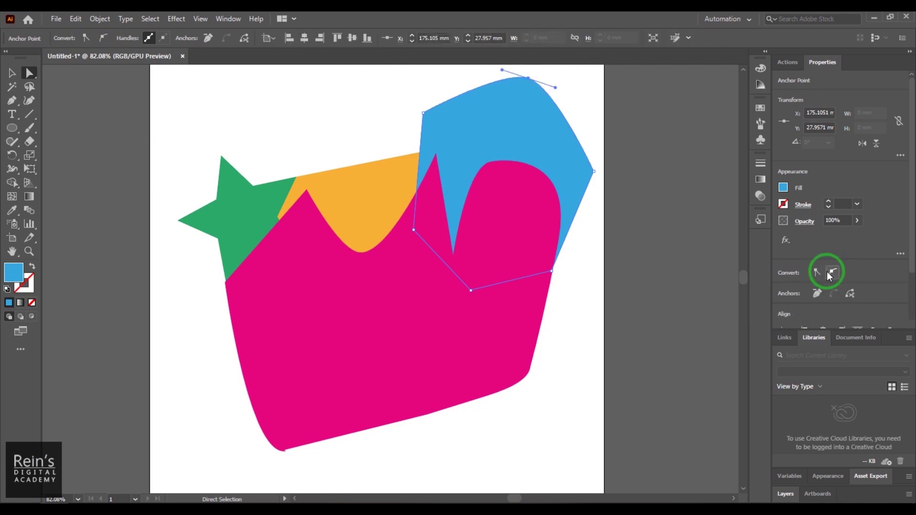
Lengthen both handles of the blue shape's top anchor point to round its upper curve
drag(551, 94, 578, 99)
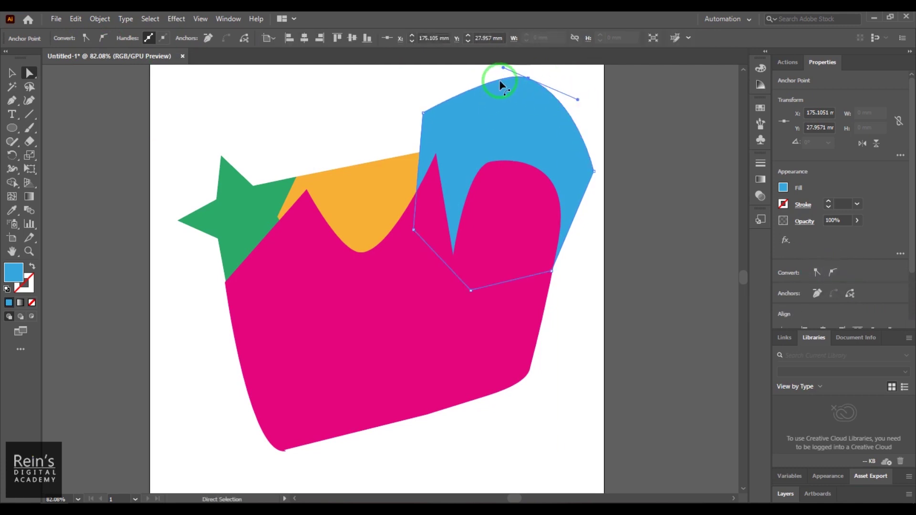
drag(502, 72, 457, 109)
drag(588, 139, 591, 157)
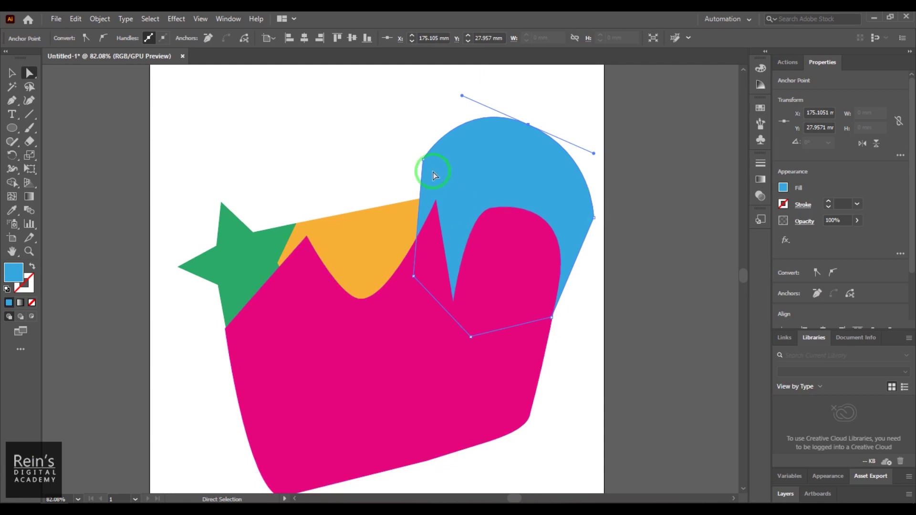
Select the group of anchor points around the blue, orange and pink overlap and convert them all to smooth
drag(386, 102, 582, 340)
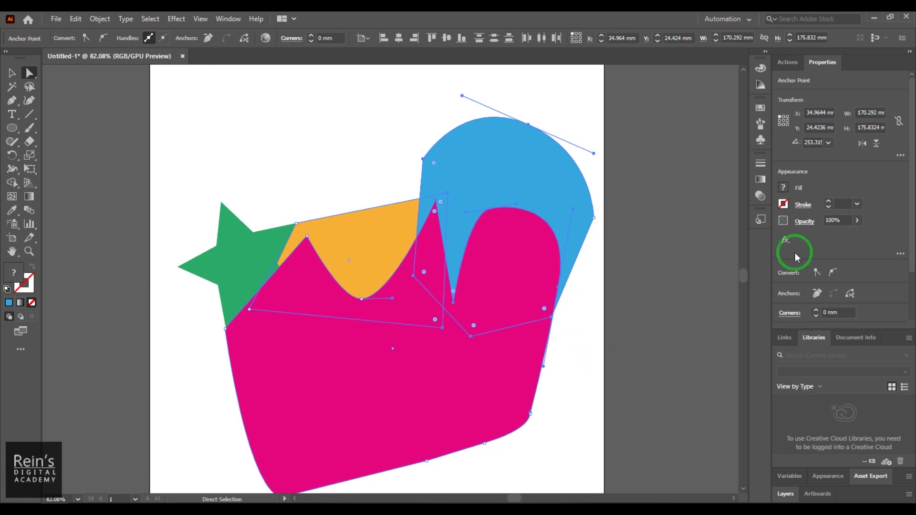
click(834, 273)
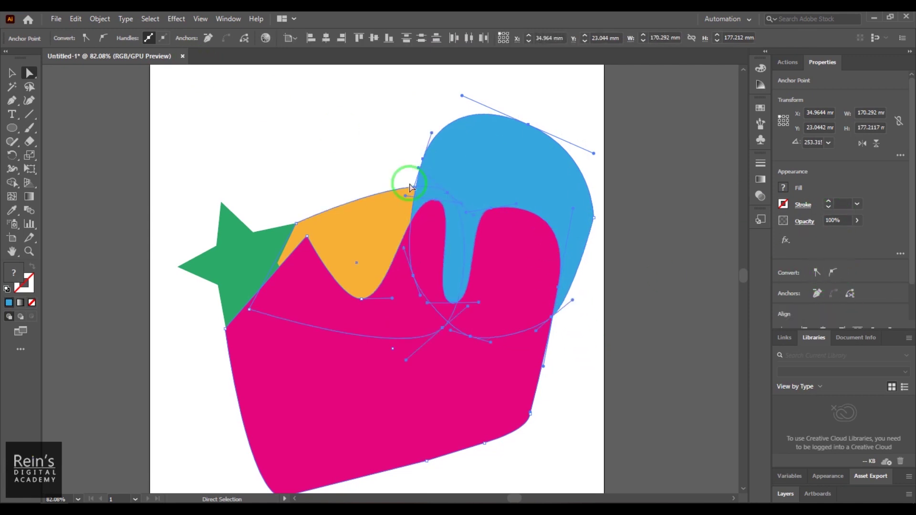
Hide and show the handles of the multiple selected anchor points twice, reselect the upper anchors, and clear the selection
click(163, 39)
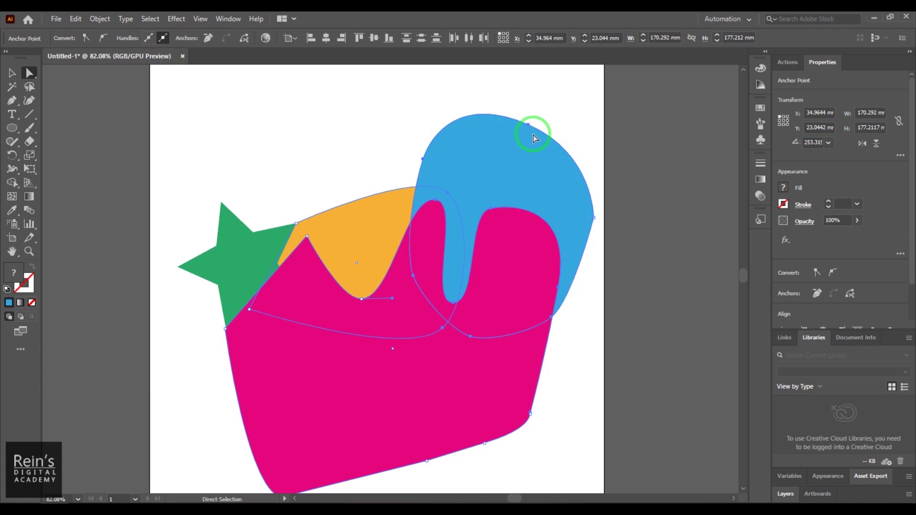
click(149, 38)
click(162, 39)
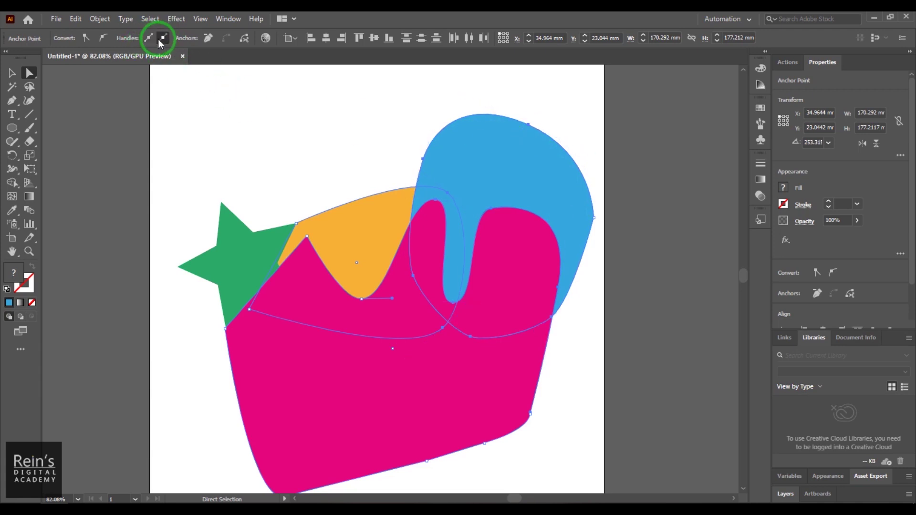
click(150, 39)
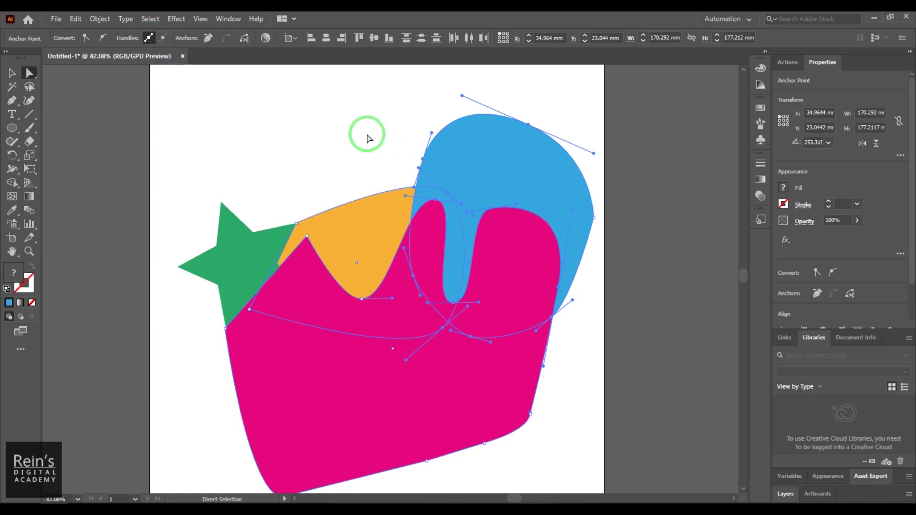
drag(347, 101, 619, 250)
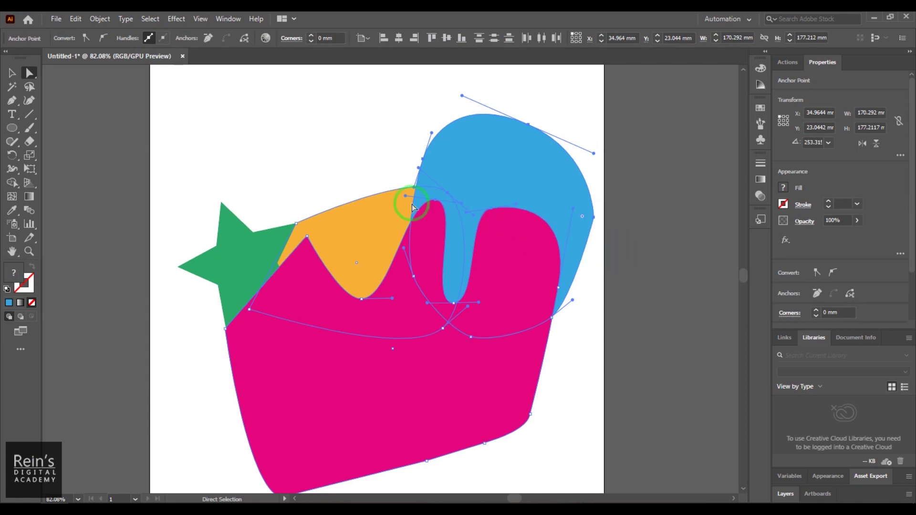
click(236, 107)
Remove the blue shape's top anchor point and undo the removal
drag(387, 85, 477, 123)
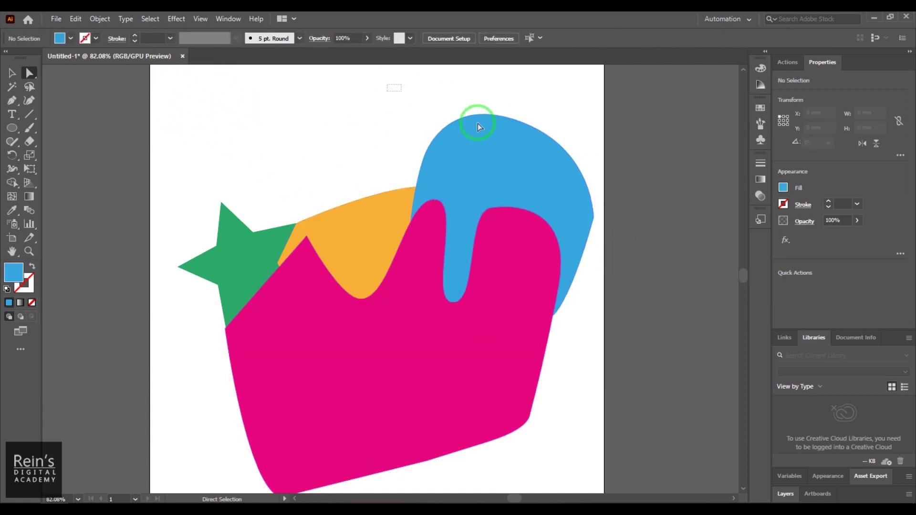
drag(577, 154, 579, 154)
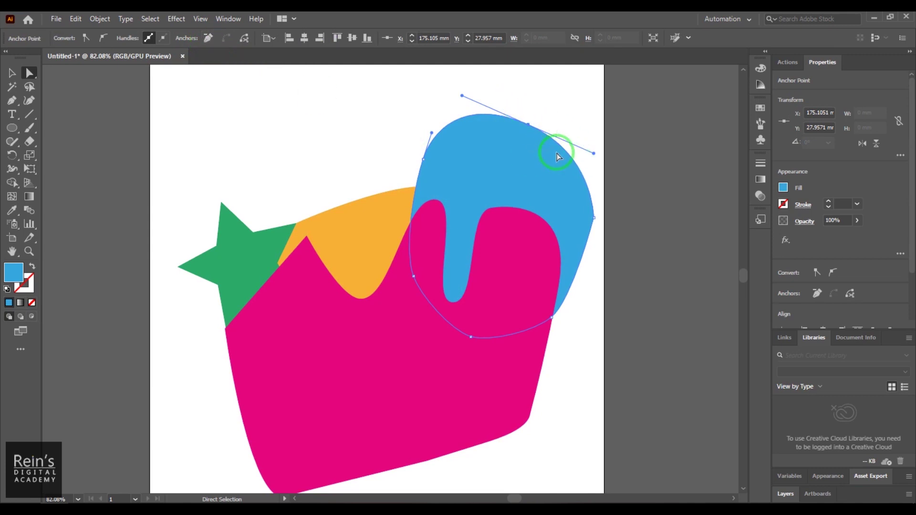
click(208, 38)
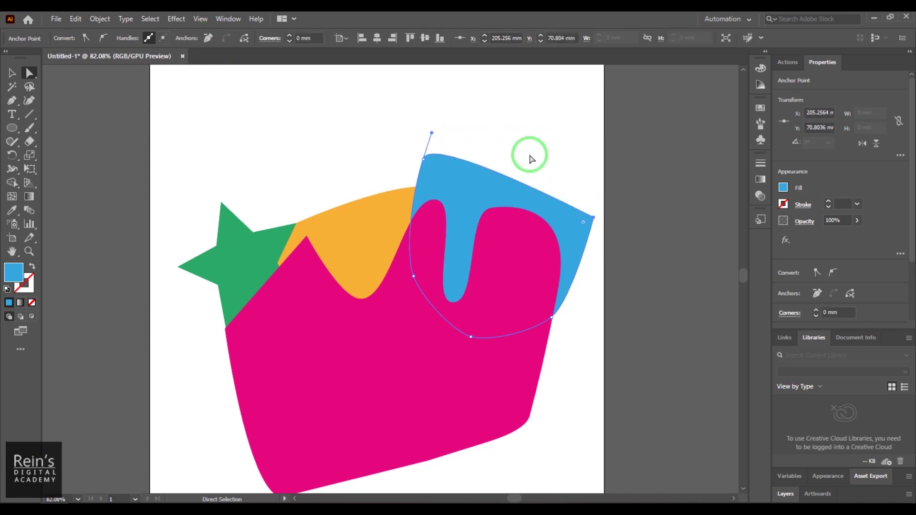
key(ctrl+z)
key(ctrl+z)
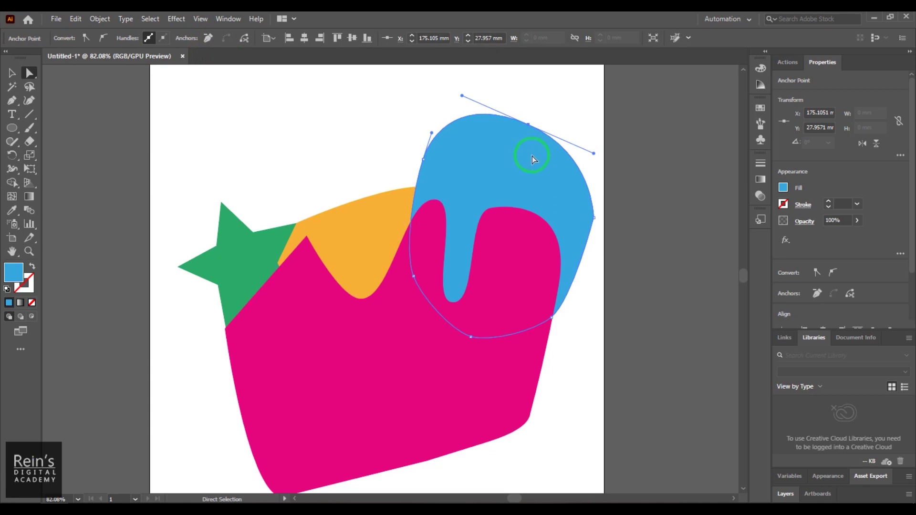
Move the blue shape's top anchor point up to about X 178 mm, Y 23 mm
drag(527, 125, 534, 113)
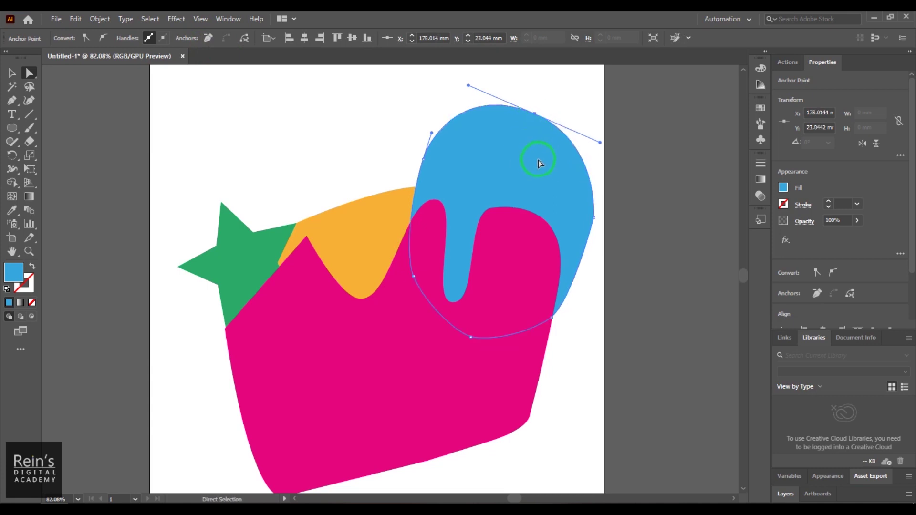
right_click(492, 170)
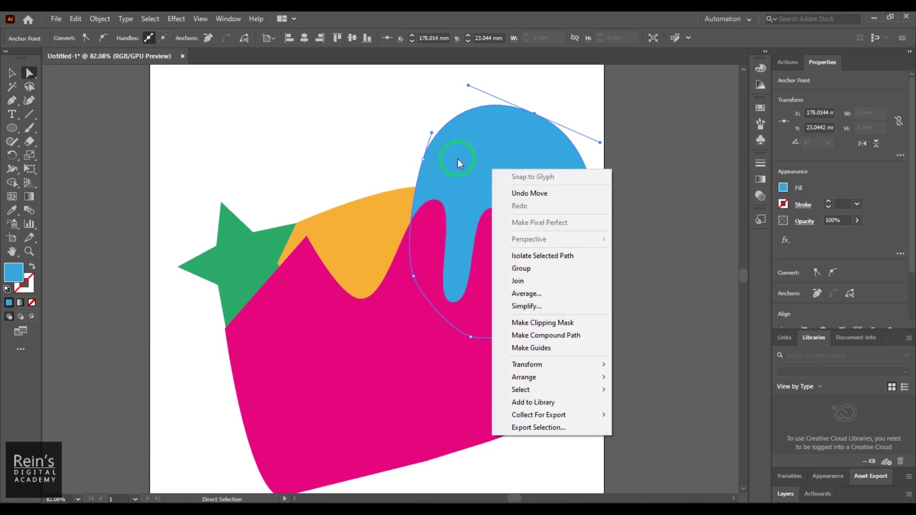
click(450, 102)
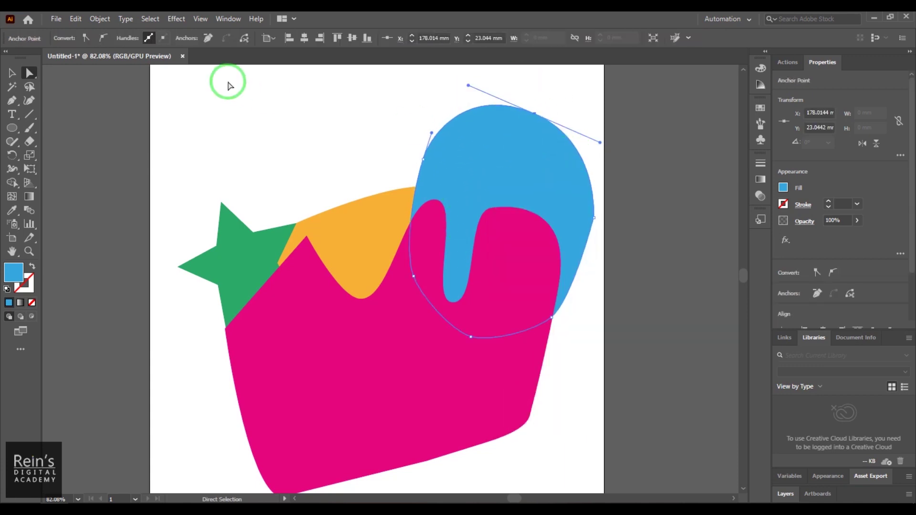
Select the whole blue shape and give it a black stroke with a weight of 8 pt
click(12, 73)
click(453, 152)
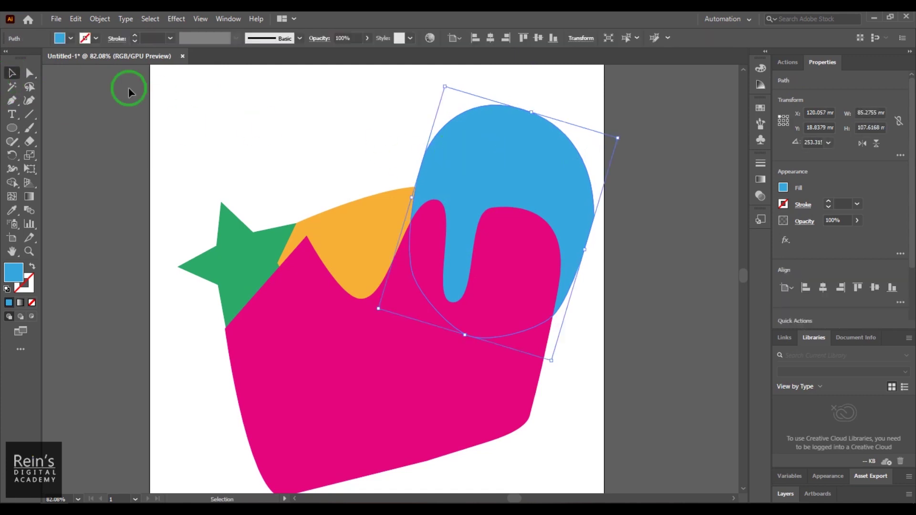
click(84, 37)
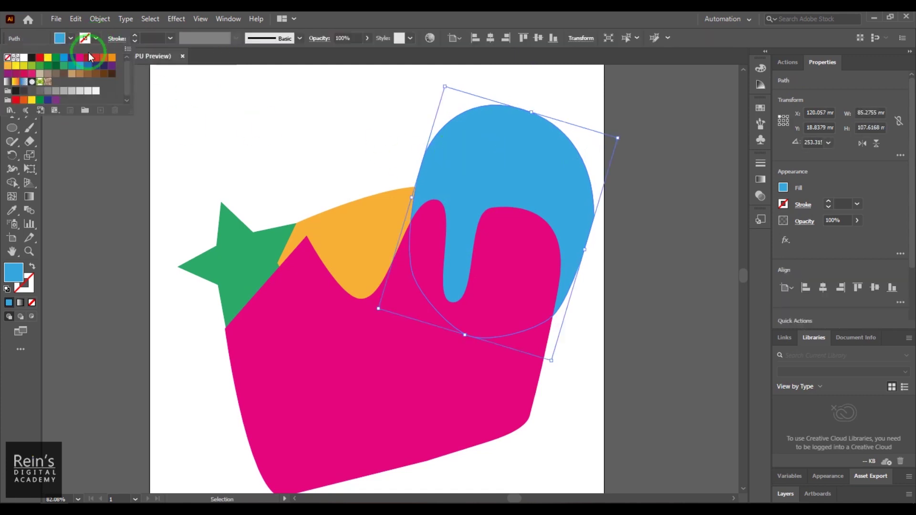
click(32, 58)
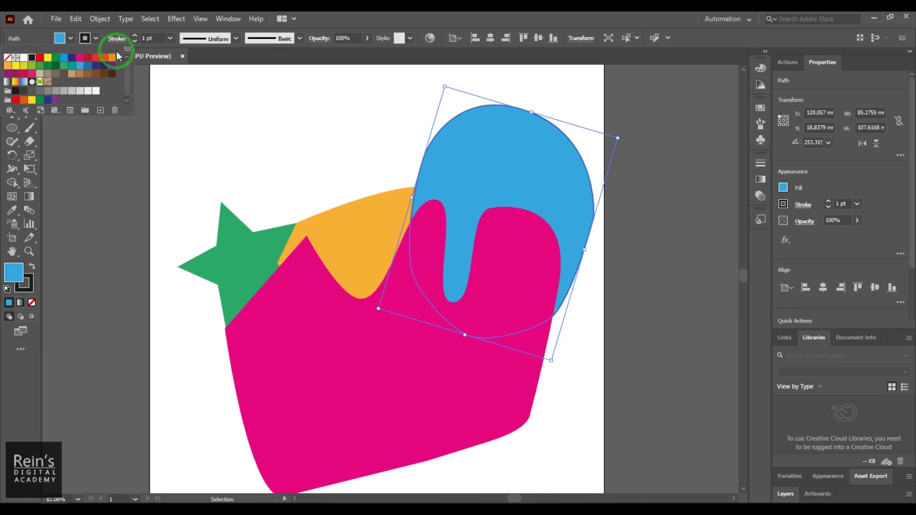
click(136, 39)
click(136, 36)
click(135, 37)
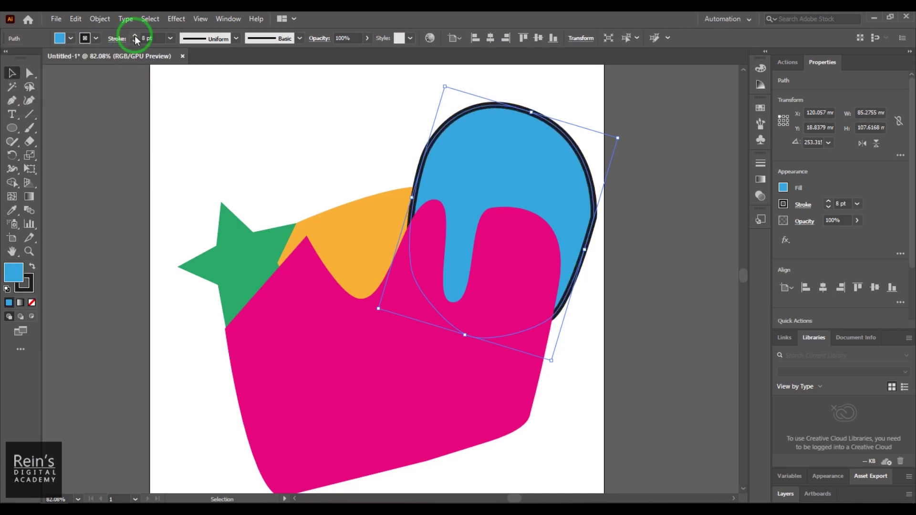
Bring the blue shape to the front of the other shapes, clear the selection, and select the blue shape again
right_click(471, 173)
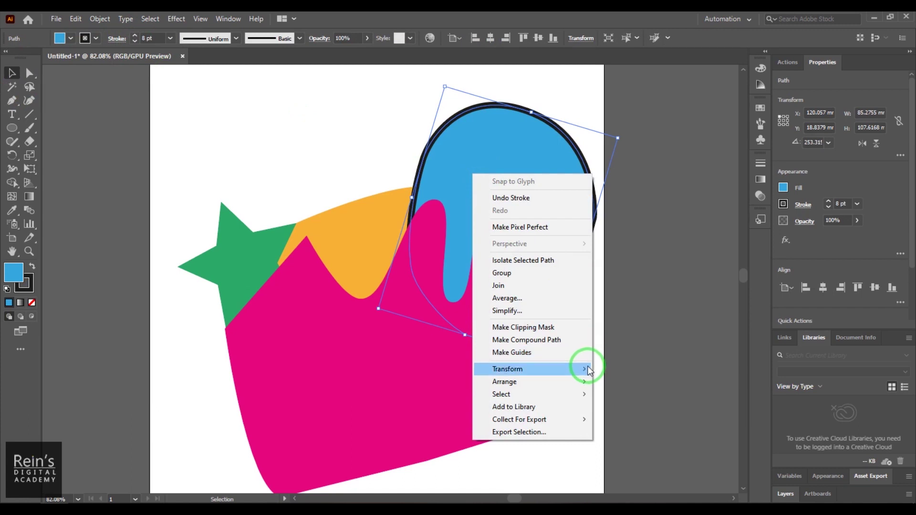
mouse_move(583, 382)
click(633, 381)
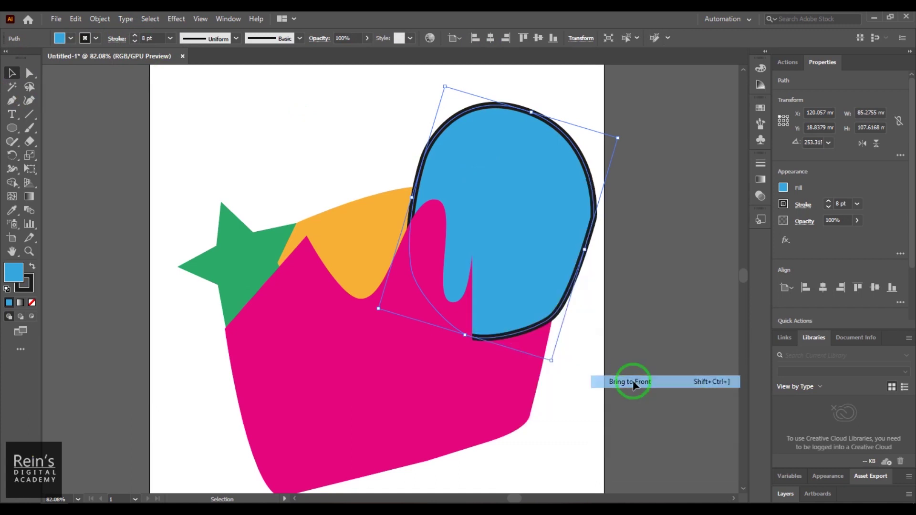
click(323, 182)
click(513, 209)
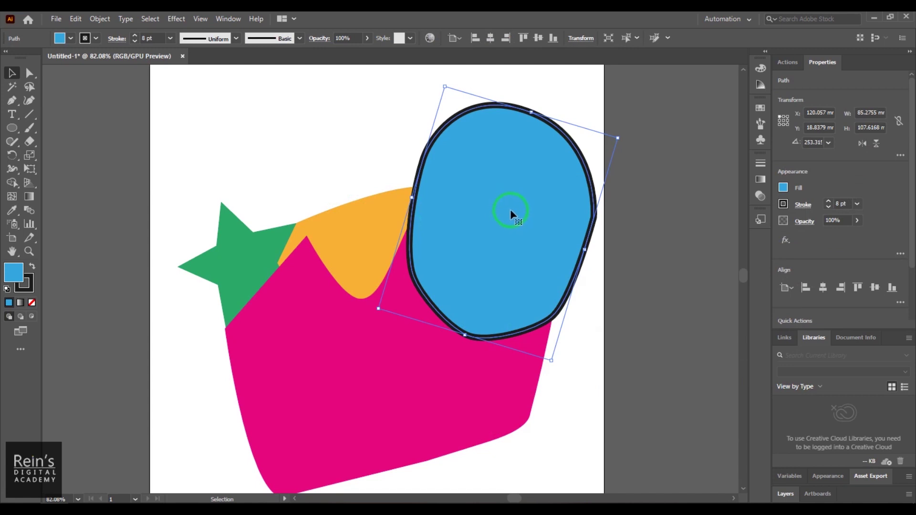
Cut the blue path at its top anchor point and move the cut end away to about X 190 mm, Y 25 mm
click(30, 73)
drag(507, 88, 557, 138)
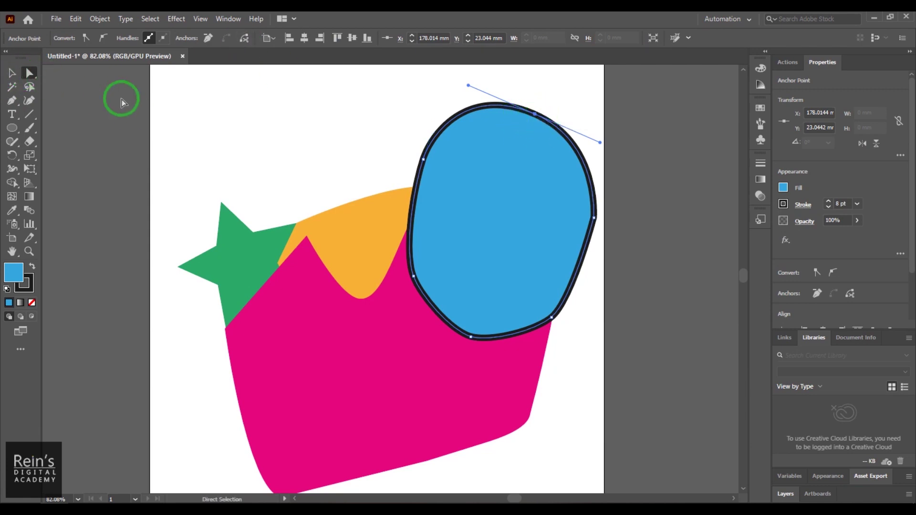
drag(535, 114, 425, 130)
click(549, 171)
mouse_move(550, 171)
mouse_down()
mouse_move(555, 152)
mouse_move(559, 178)
mouse_up()
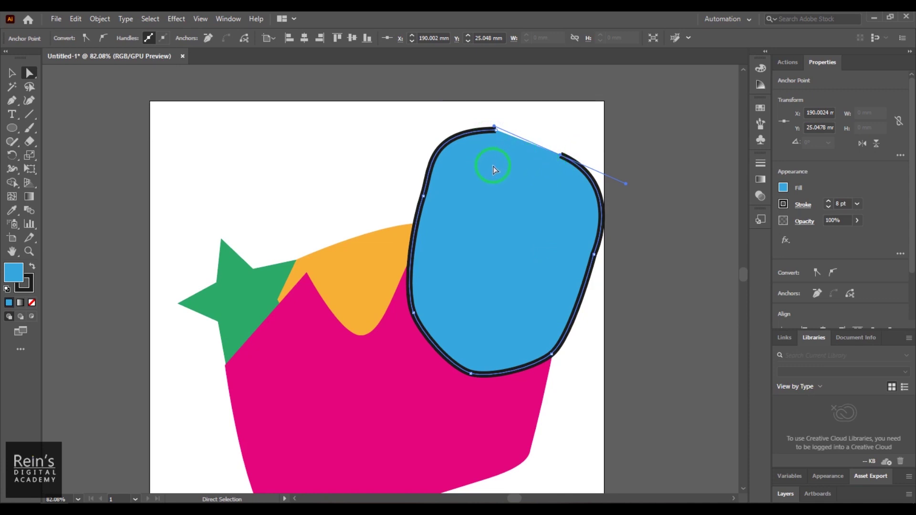
Select both open end points at the top of the blue path and connect them with a straight segment
drag(478, 115, 511, 150)
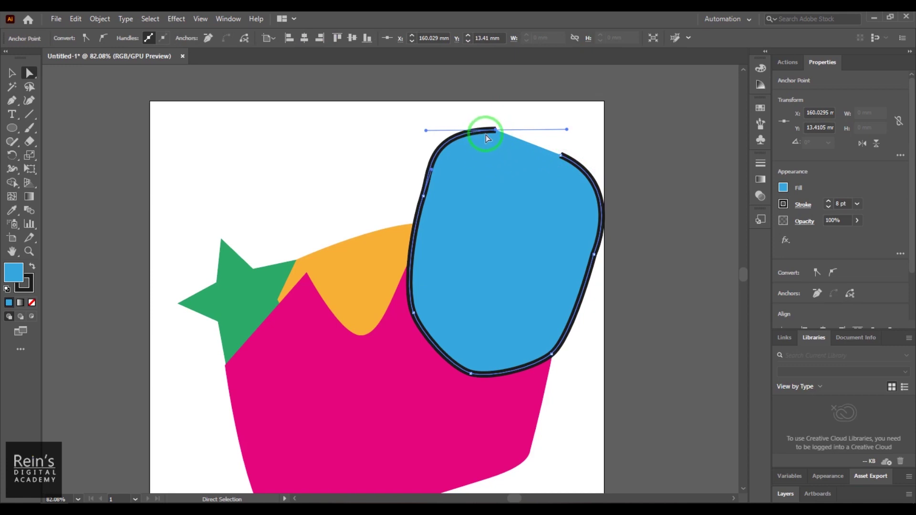
shift+click(566, 167)
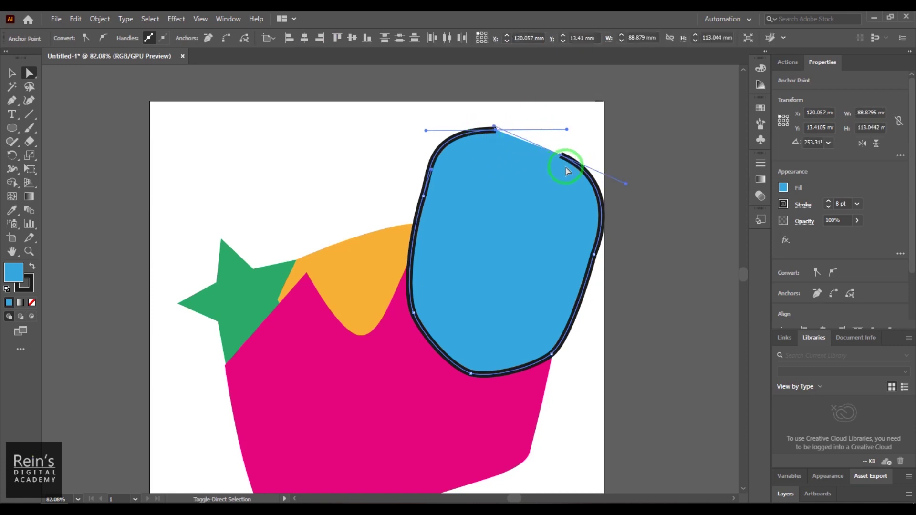
click(226, 38)
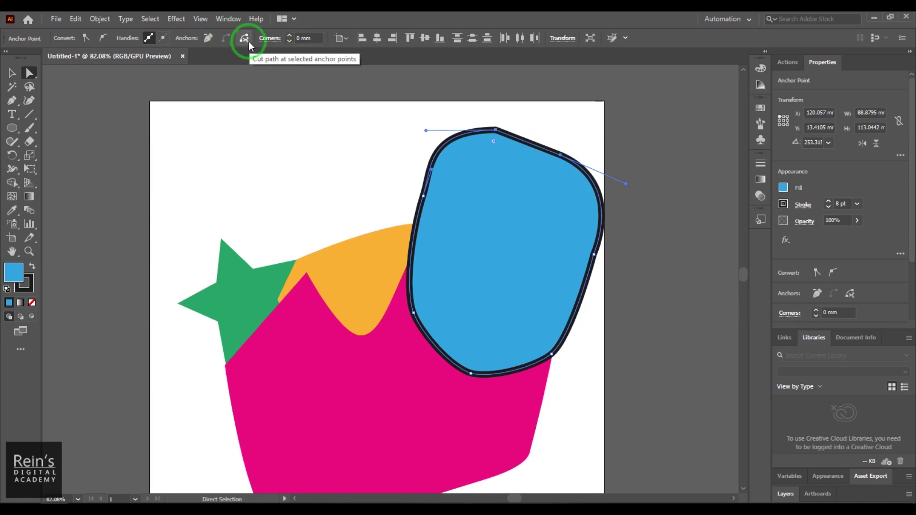
Cut the blue path at its upper-left anchor point and pull the two cut ends apart
click(427, 205)
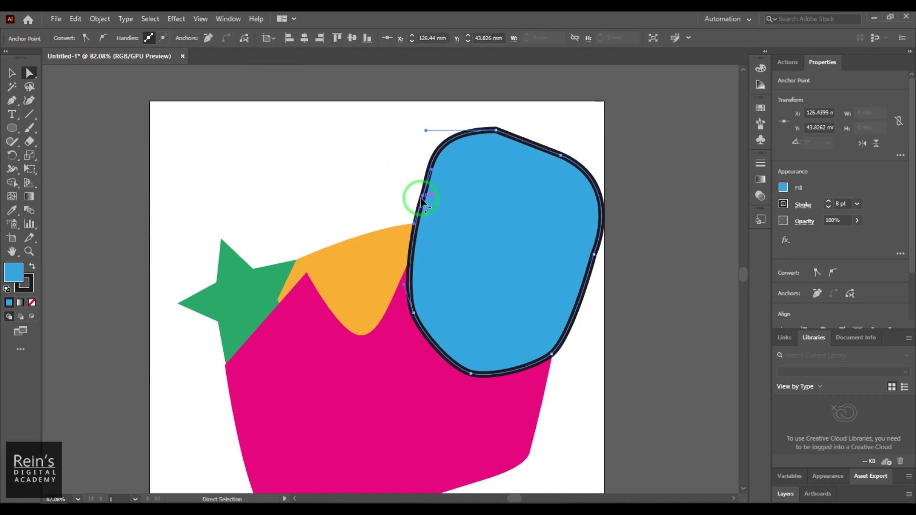
mouse_move(422, 201)
mouse_down()
mouse_move(380, 198)
mouse_move(434, 207)
mouse_up()
click(341, 177)
Select the two open ends on the blue shape's left side, connect them with a straight segment, and clear the selection
drag(334, 171, 454, 211)
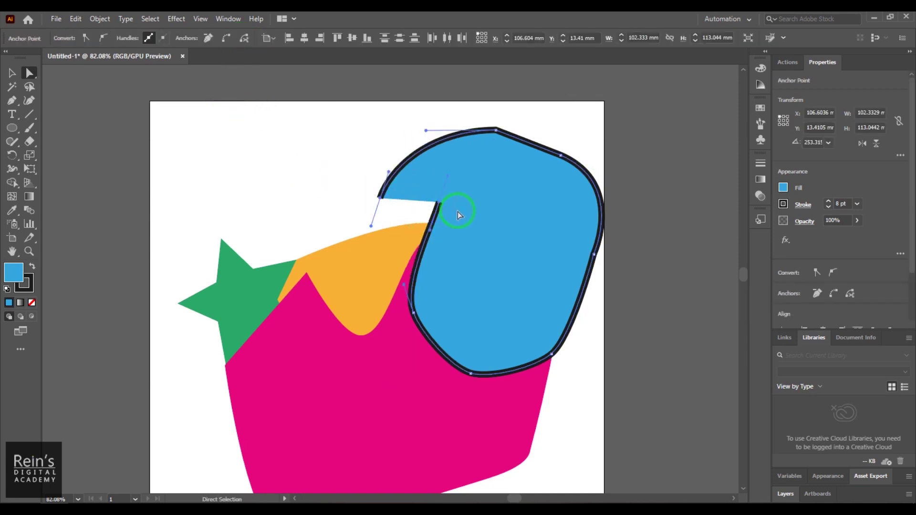
click(227, 38)
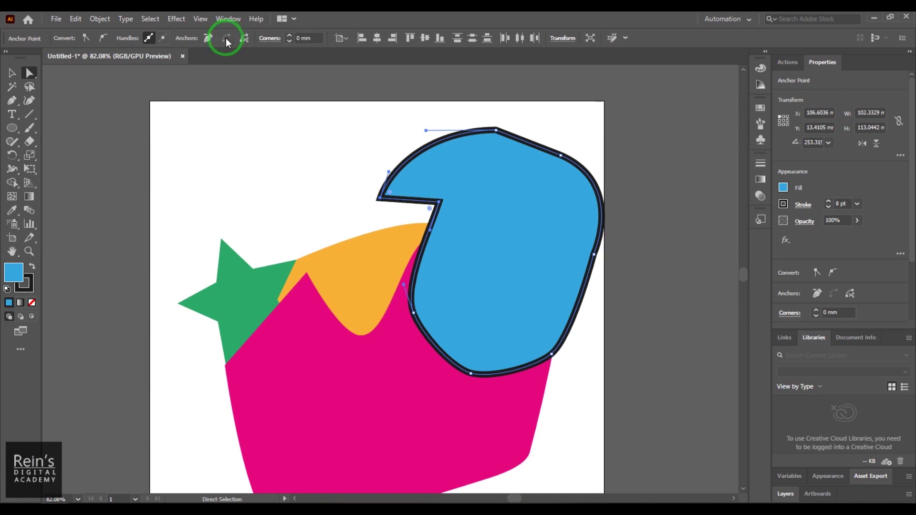
click(331, 186)
Select the blue shape's anchor points except the right one and convert them to corner points, trying the smooth conversion in between
ctrl+click(422, 178)
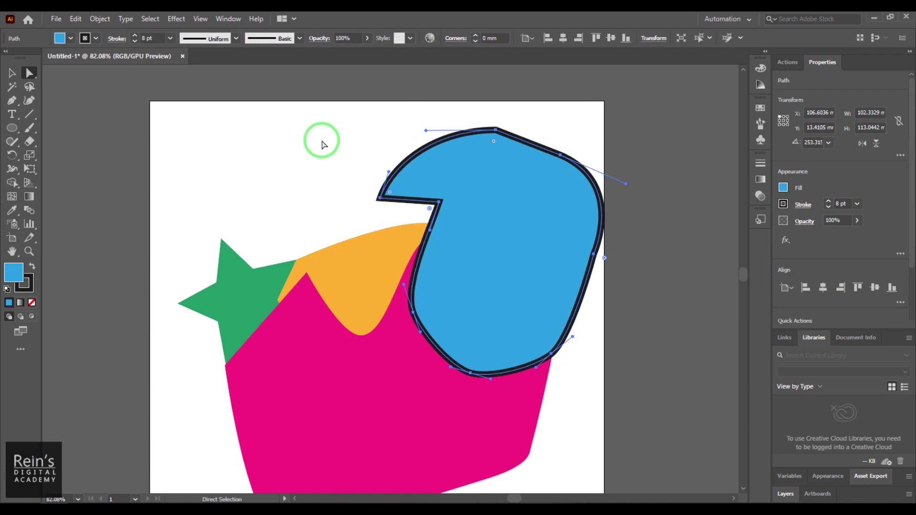
click(321, 119)
key(ctrl+a)
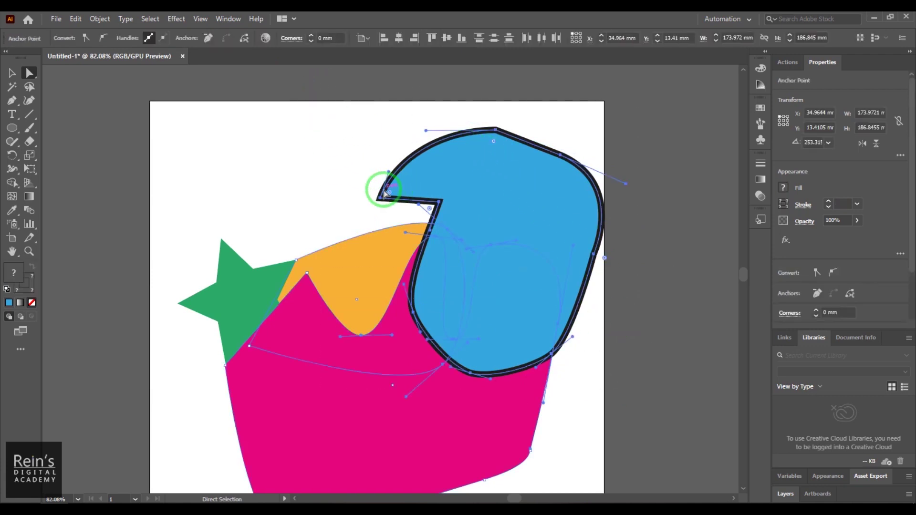
drag(339, 178, 387, 217)
drag(478, 113, 583, 174)
mouse_move(573, 229)
mouse_down()
mouse_move(628, 270)
mouse_move(574, 239)
mouse_up()
key(ctrl+z)
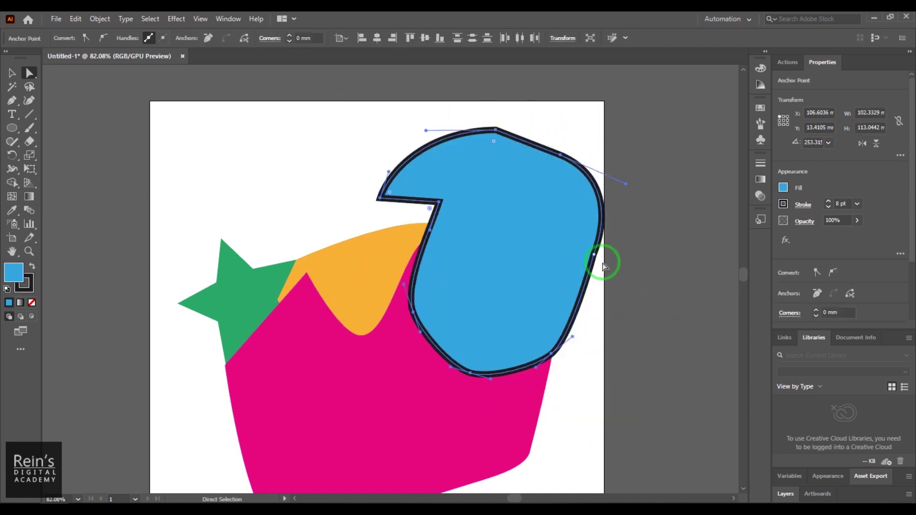
click(87, 40)
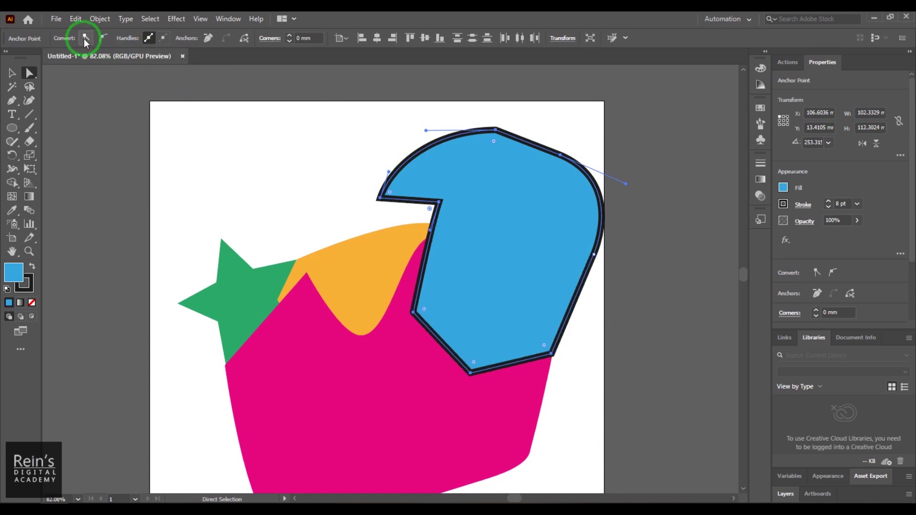
click(102, 39)
click(87, 38)
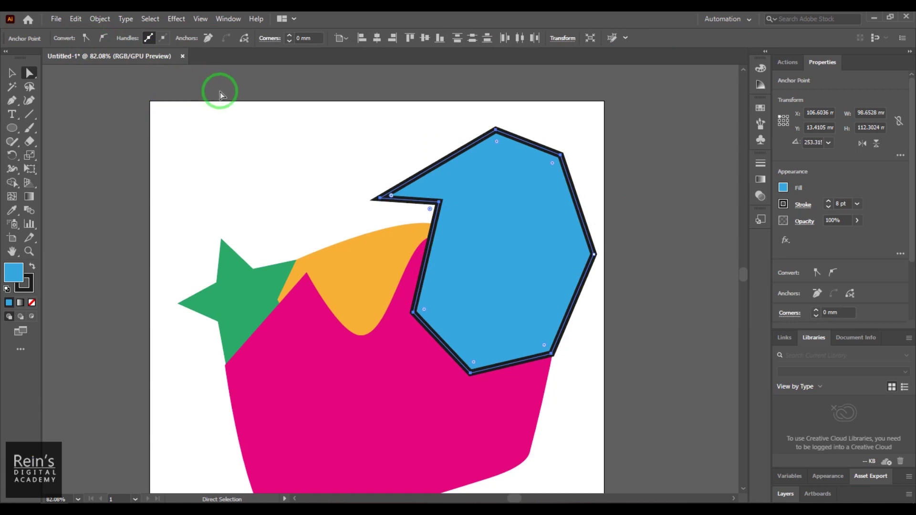
Round the blue shape's selected corners with a radius of about 6.19 mm and clear the selection
click(292, 36)
drag(292, 36, 292, 36)
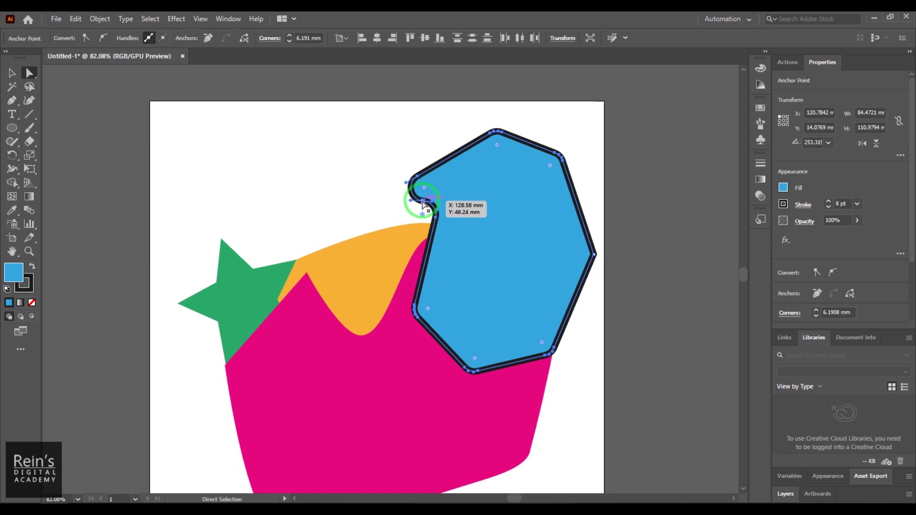
click(428, 136)
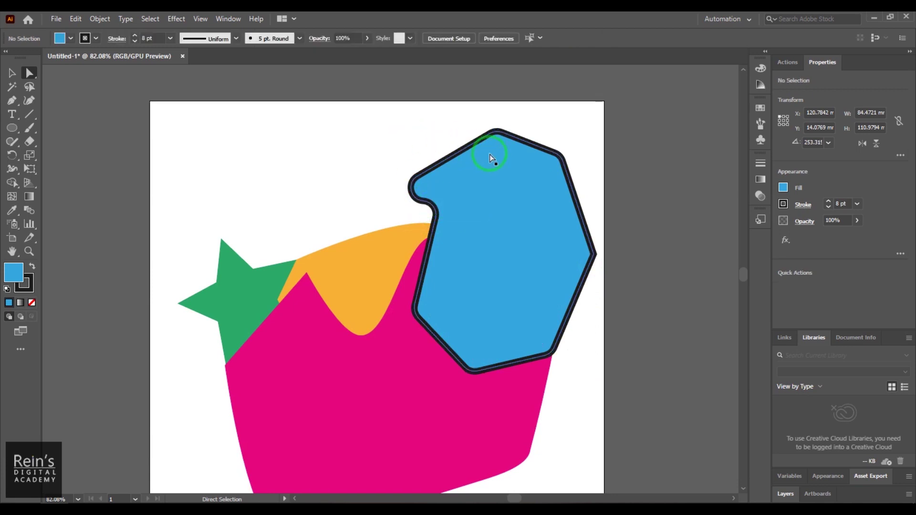
Round the blue shape's top corner to about 60.3 mm and its right corner to about 33.3 mm
click(496, 131)
drag(497, 146, 509, 281)
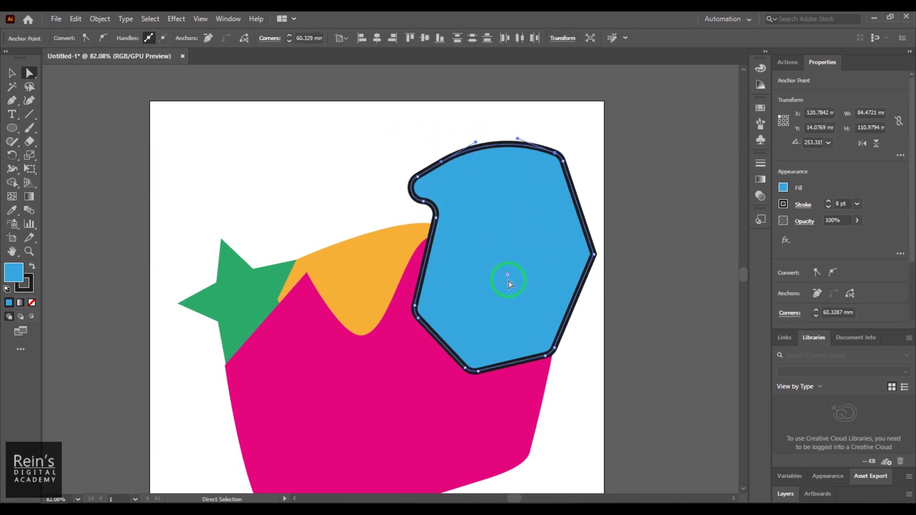
click(595, 255)
drag(580, 256, 516, 262)
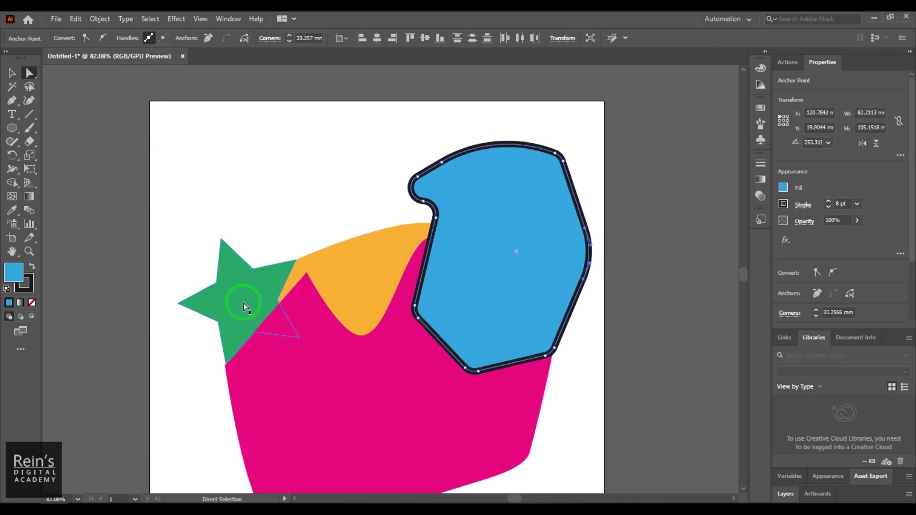
Select the whole green star and move it up, clear of the other shapes, to about X 10.7 mm, Y 14.3 mm
click(224, 310)
drag(159, 223, 328, 396)
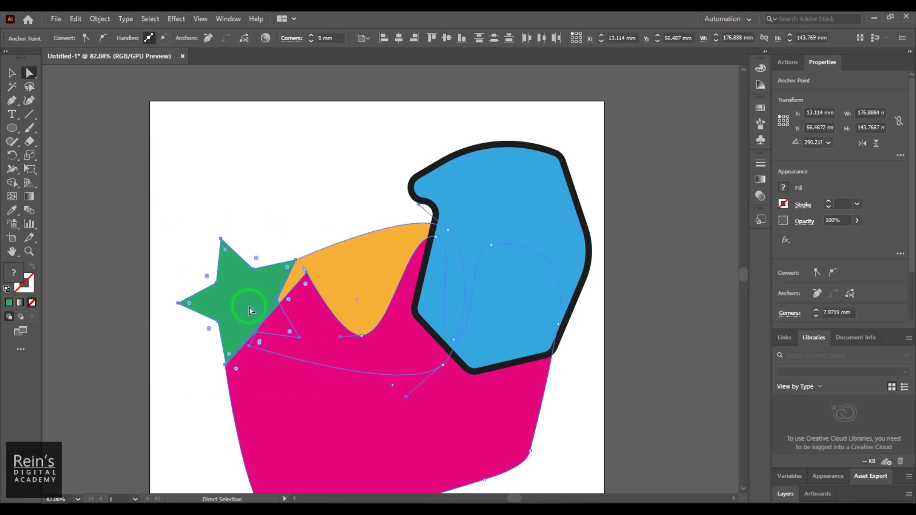
click(12, 73)
click(184, 209)
drag(251, 325, 249, 220)
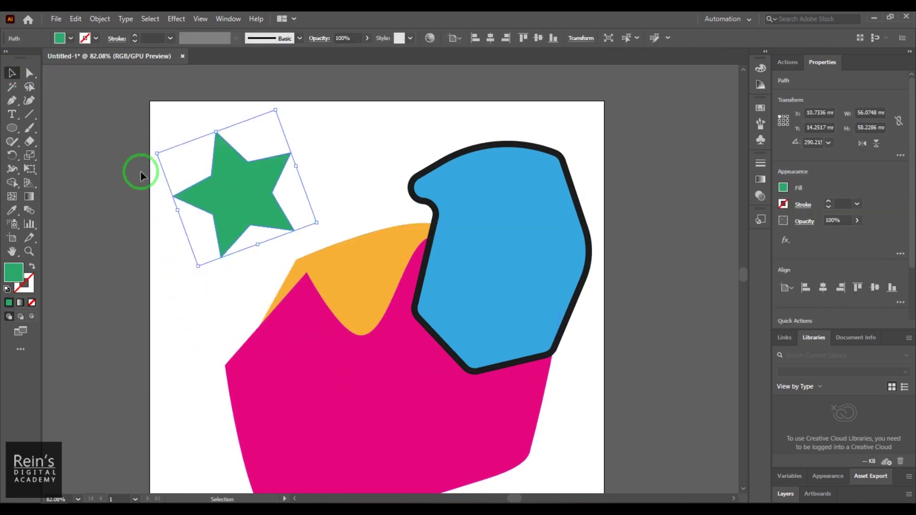
Give the green star a black stroke with a weight of 4 pt
click(96, 38)
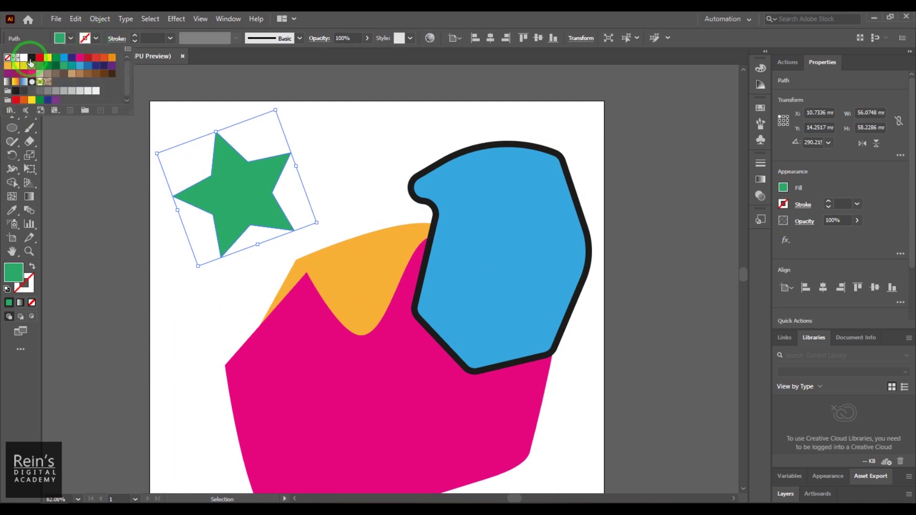
click(47, 80)
click(134, 36)
click(134, 36)
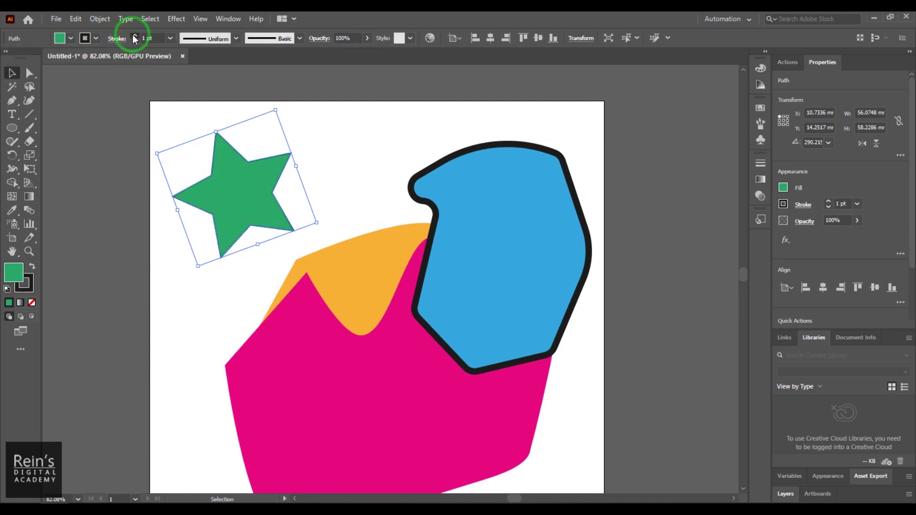
click(134, 36)
Try rounding all the star's corners together to about 7.7 mm and about 4.16 mm, undoing each attempt
click(29, 72)
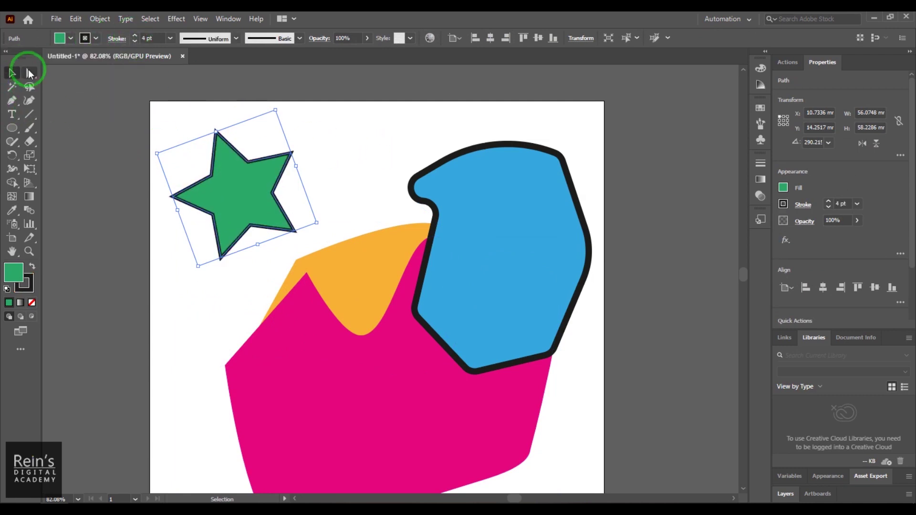
drag(221, 147, 238, 204)
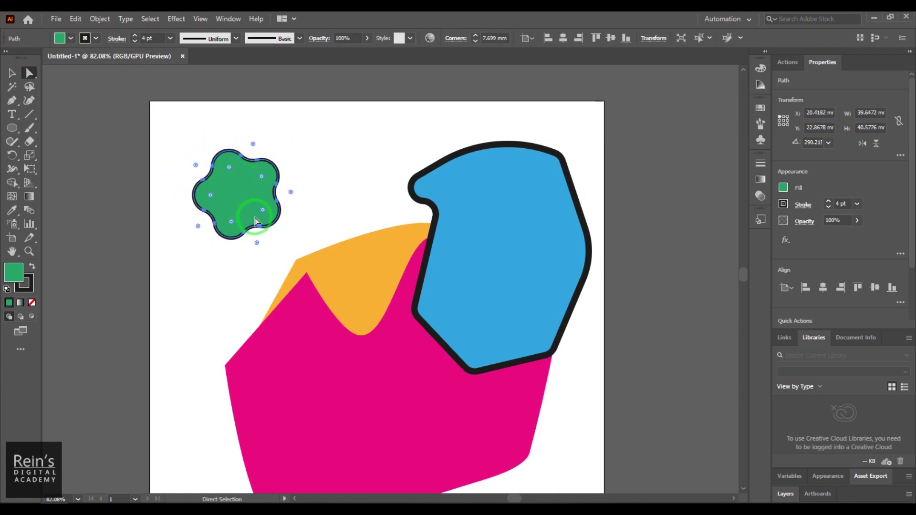
key(ctrl+z)
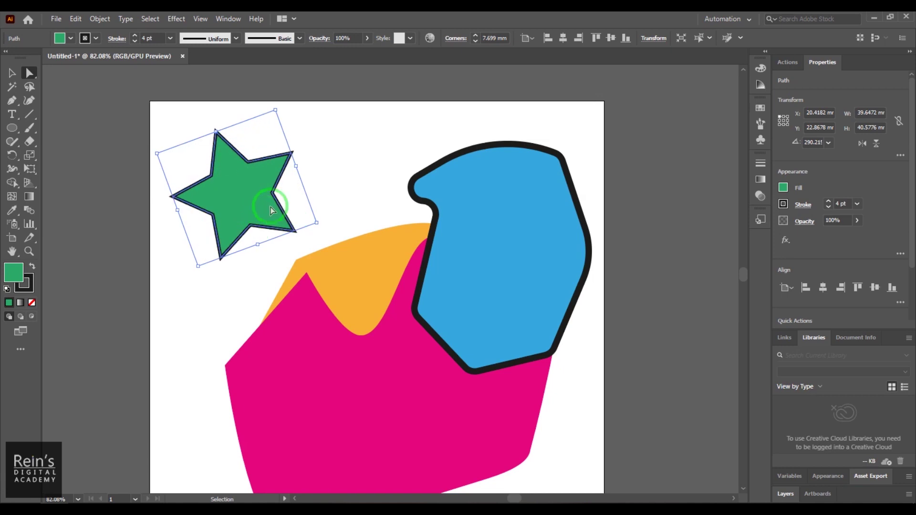
drag(221, 145, 228, 157)
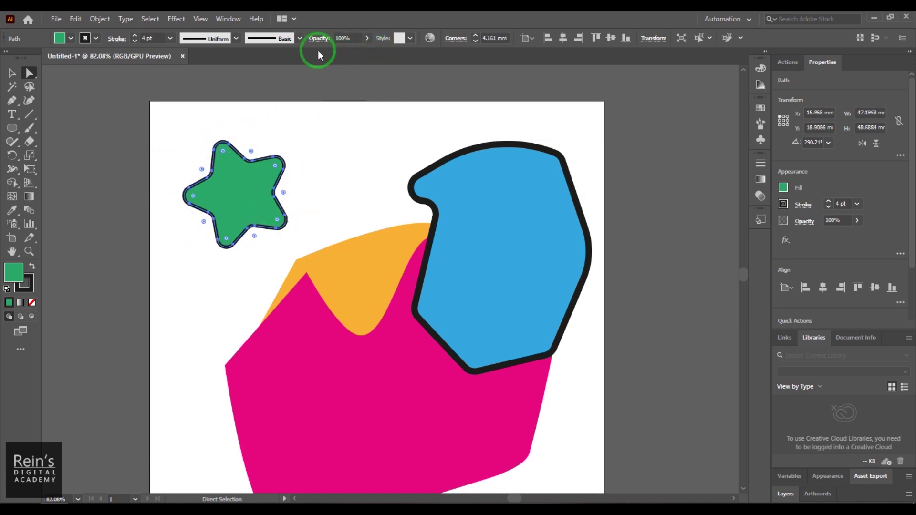
click(260, 137)
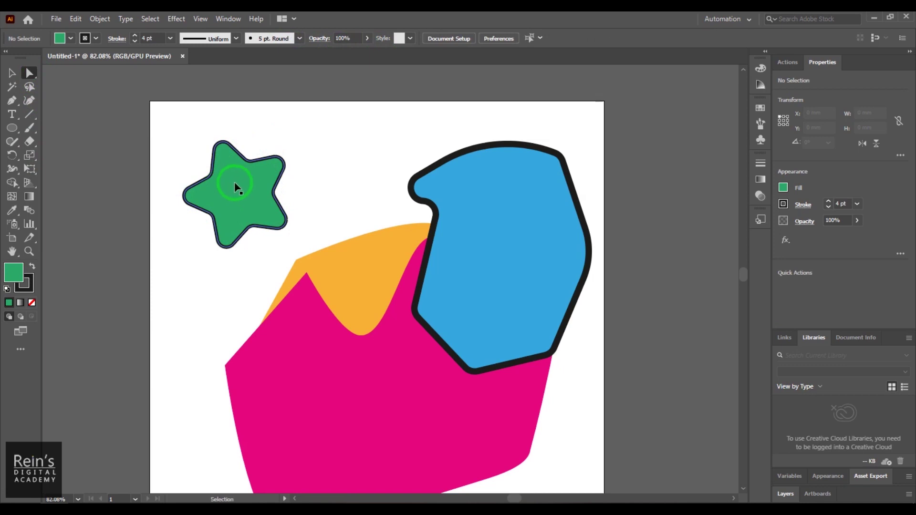
key(ctrl+z)
key(ctrl+z)
Round only the star's top point with a 9 mm radius and set its corner style to Inverted Round, trying the chamfer style first
click(215, 133)
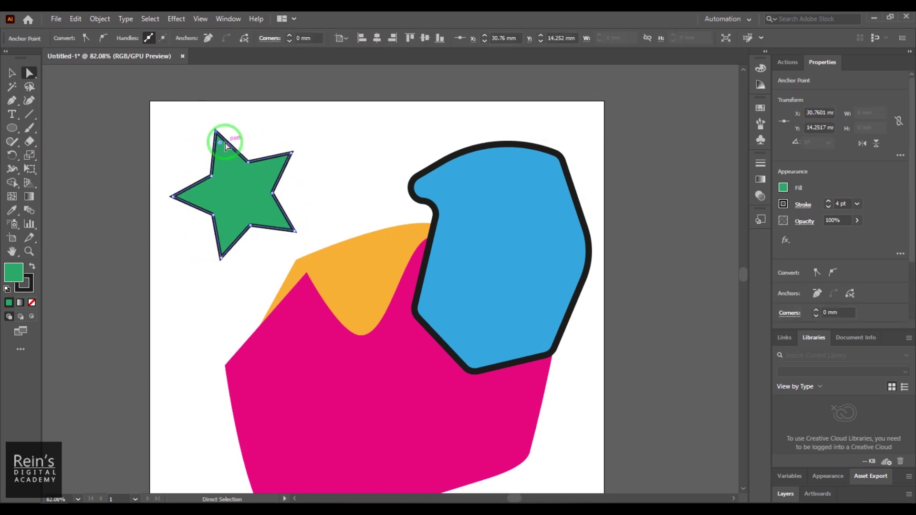
click(291, 36)
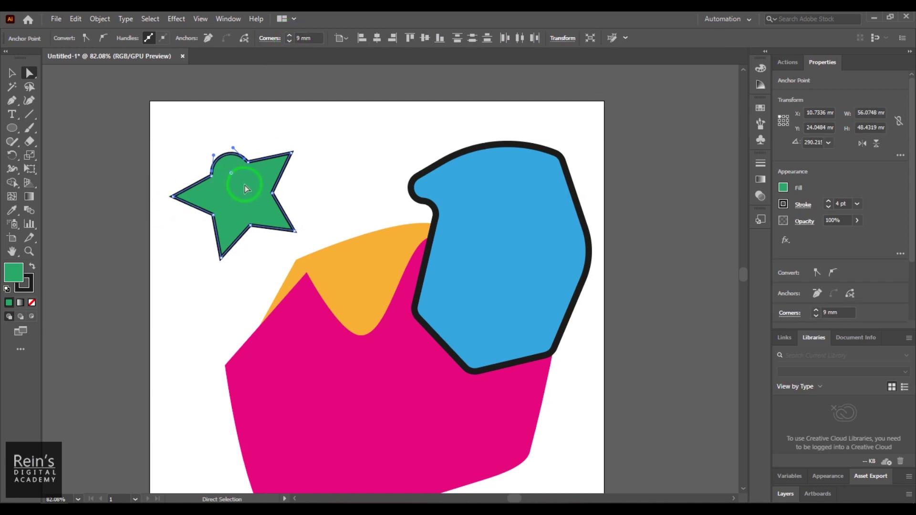
click(276, 40)
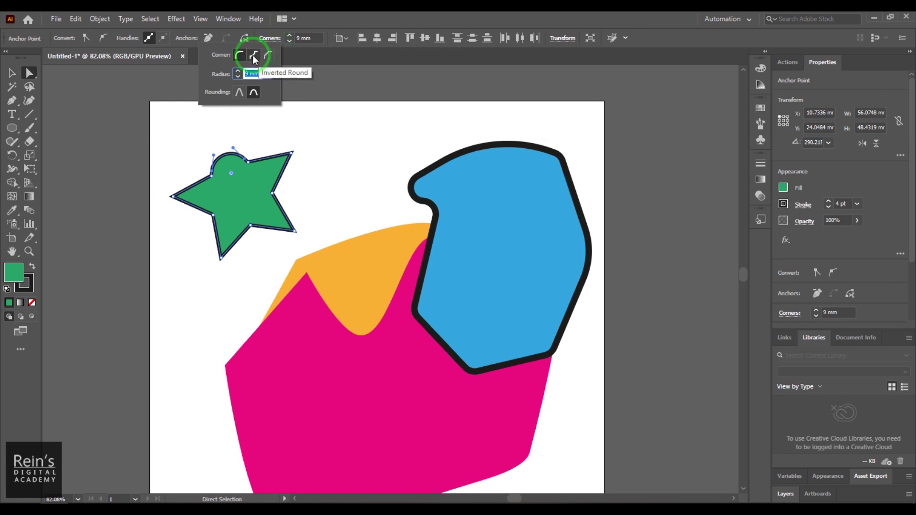
click(253, 55)
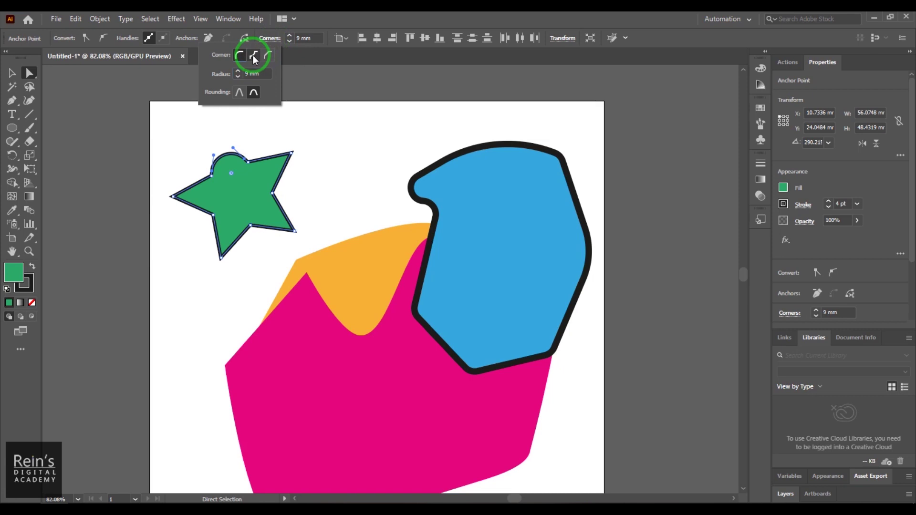
click(269, 56)
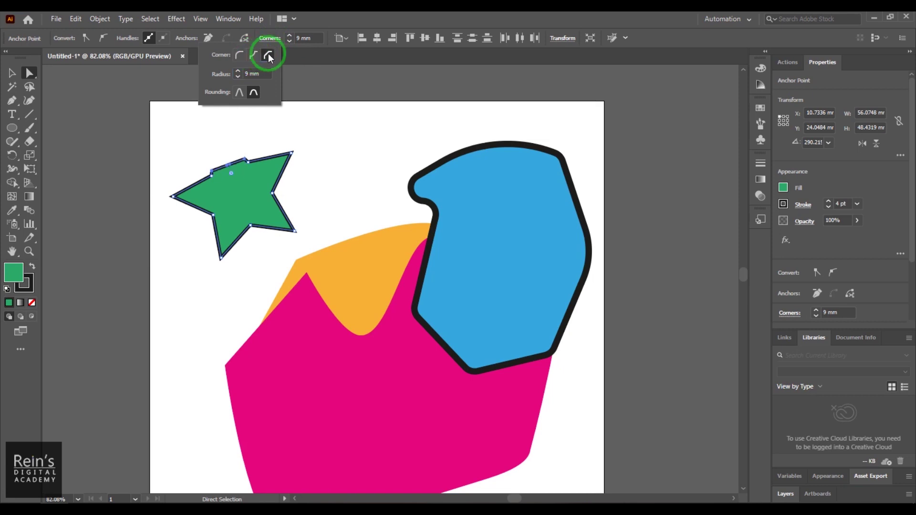
click(254, 55)
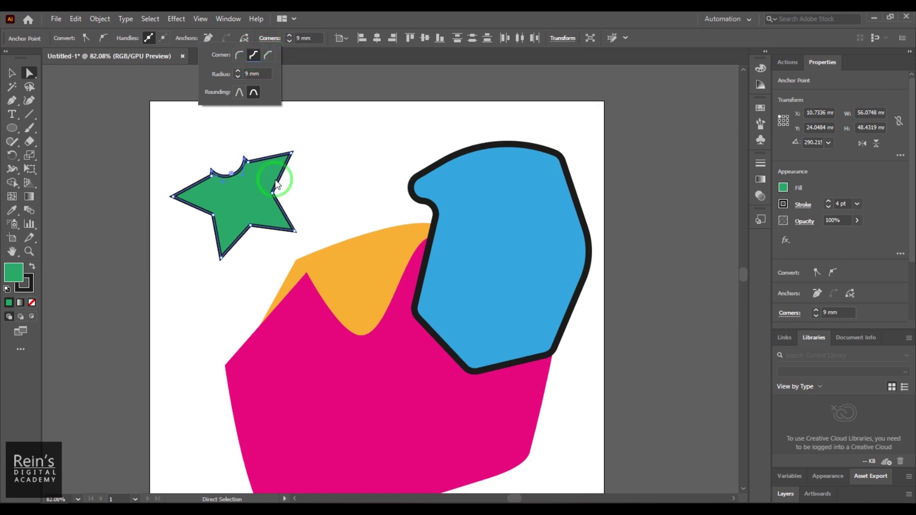
Move the pink shape's left corner point outward to about X 18.5 mm, Y 120 mm
click(263, 403)
click(225, 366)
drag(226, 366, 190, 361)
Select the whole pink shape and give it a black stroke with a weight of 7 pt
click(12, 73)
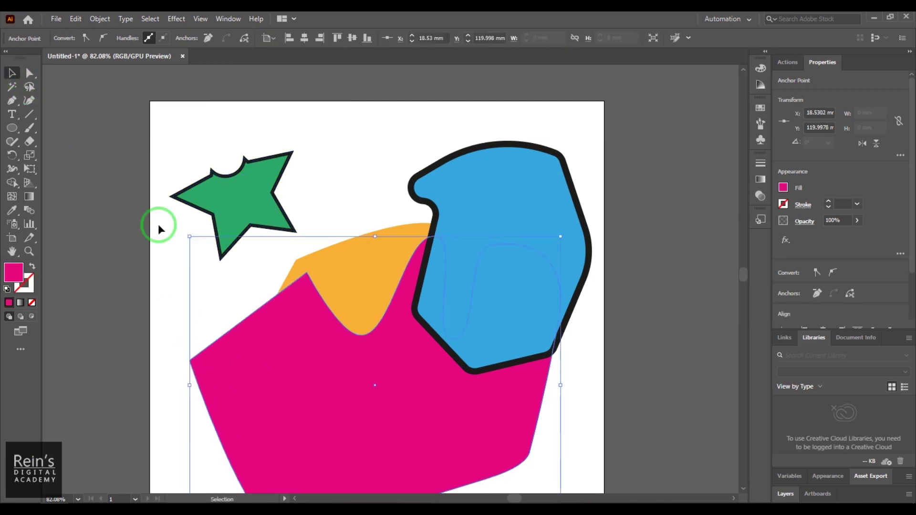
click(179, 320)
click(259, 390)
click(84, 40)
click(37, 73)
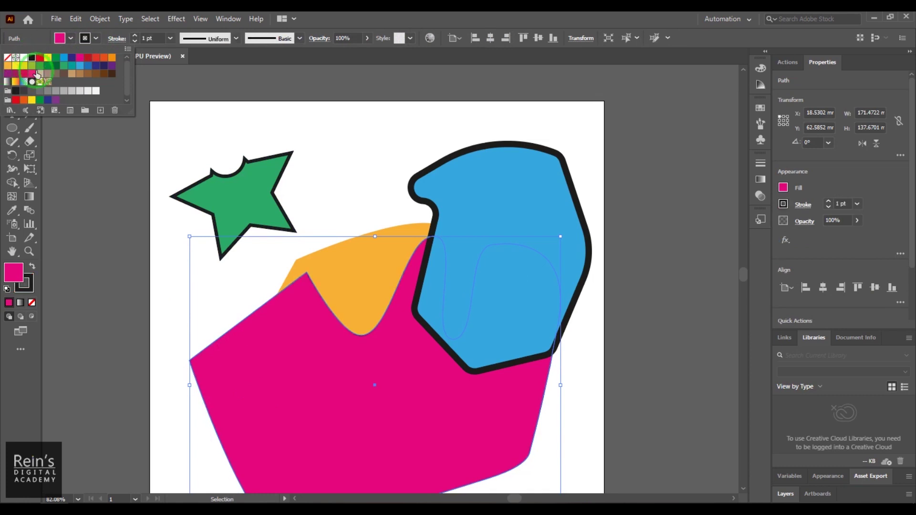
click(135, 37)
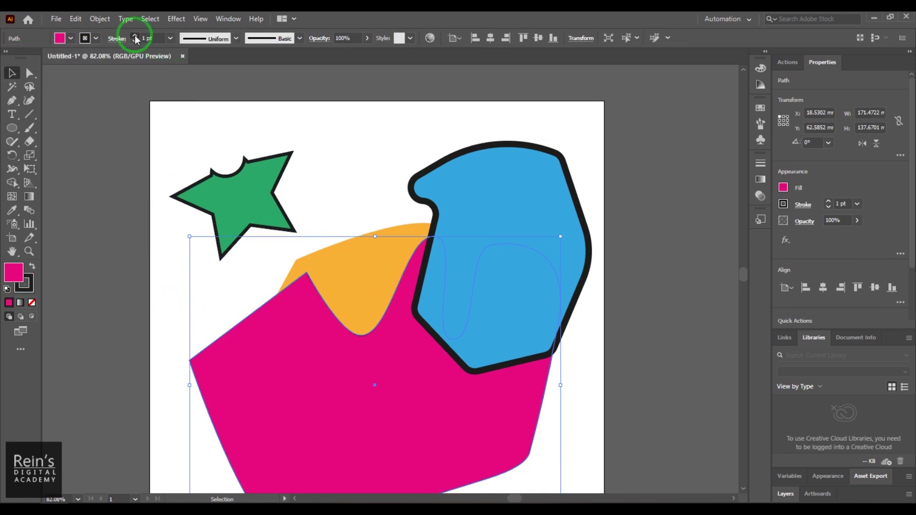
click(135, 36)
click(190, 399)
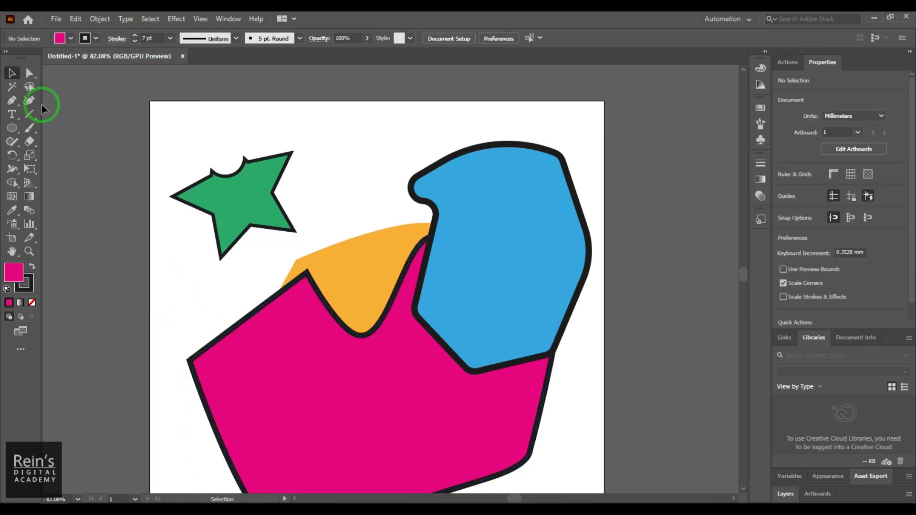
Try rounding the pink shape's left corner freehand, first to about 26.3 mm and again after choosing Inverted Round, undoing each attempt
click(29, 73)
drag(170, 339, 258, 401)
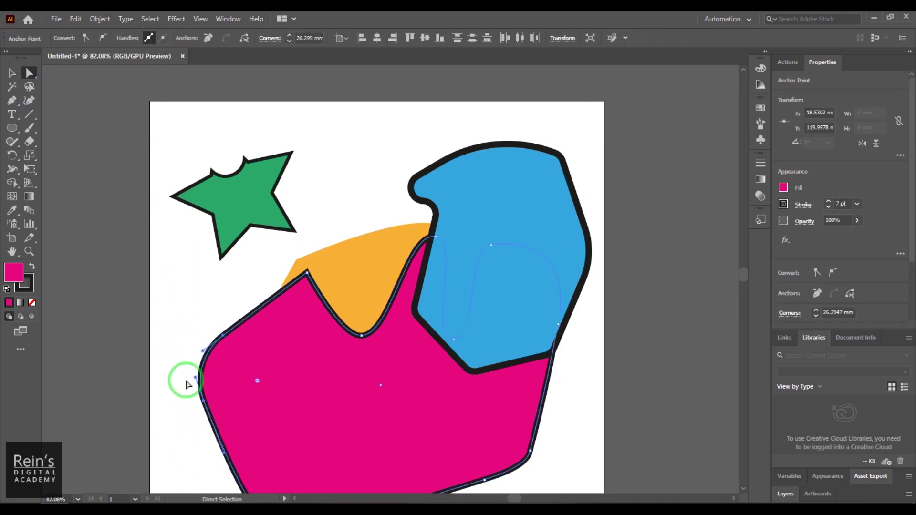
key(ctrl+z)
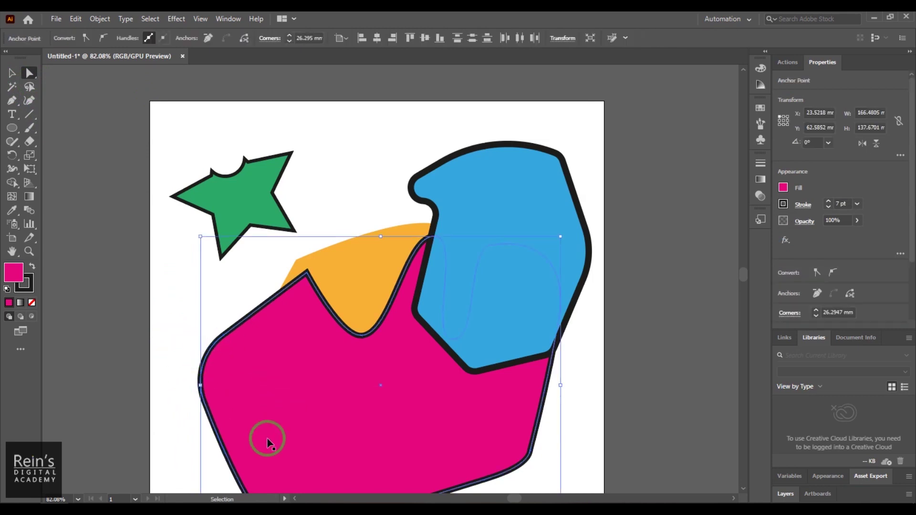
click(270, 39)
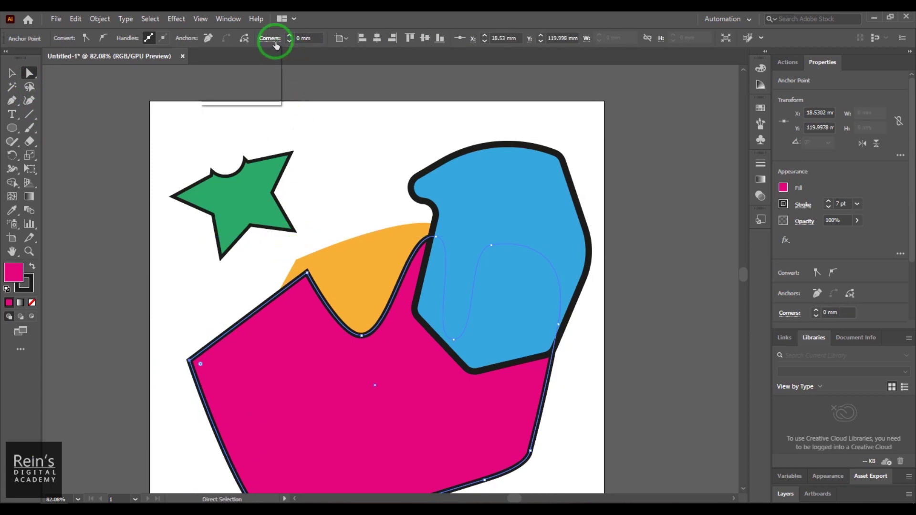
click(253, 54)
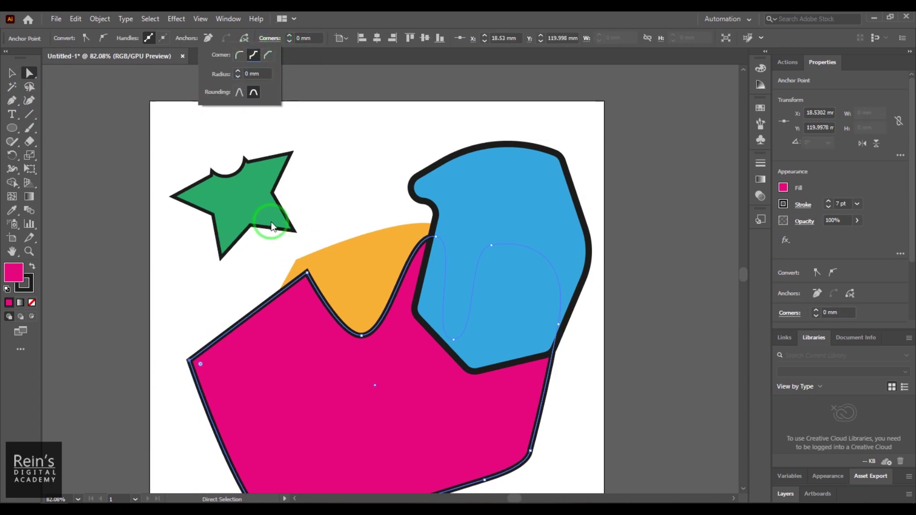
click(200, 364)
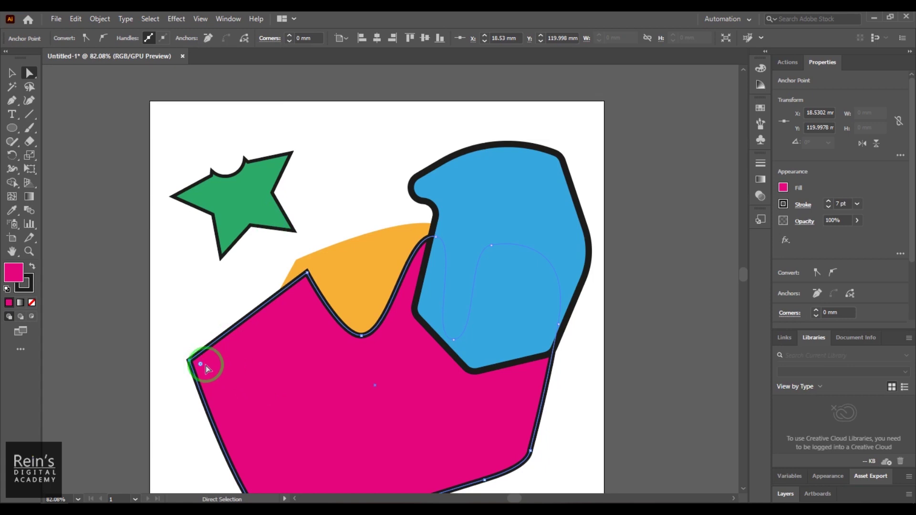
drag(200, 364, 228, 373)
key(ctrl)
key(ctrl+z)
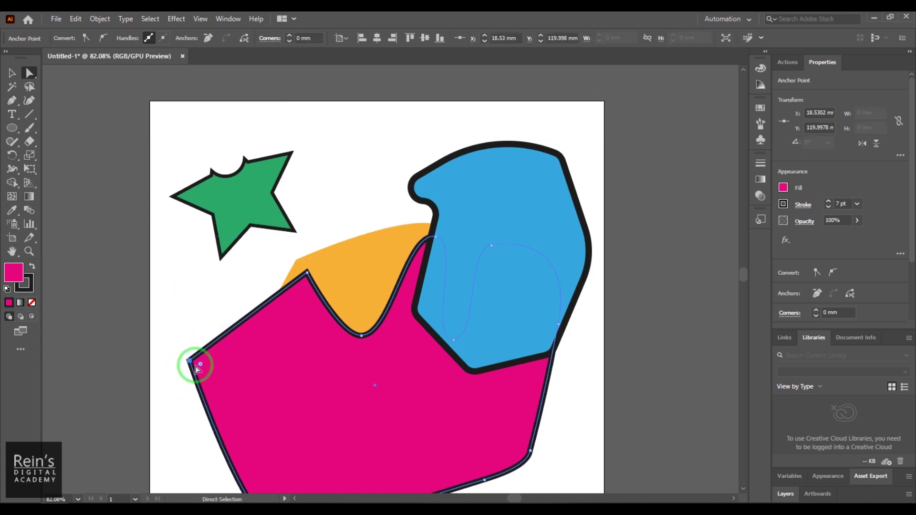
Give the pink shape's left corner a 22 mm Inverted Round, comparing the other corner styles, and enlarge its radius to about 43.75 mm
click(292, 35)
click(290, 35)
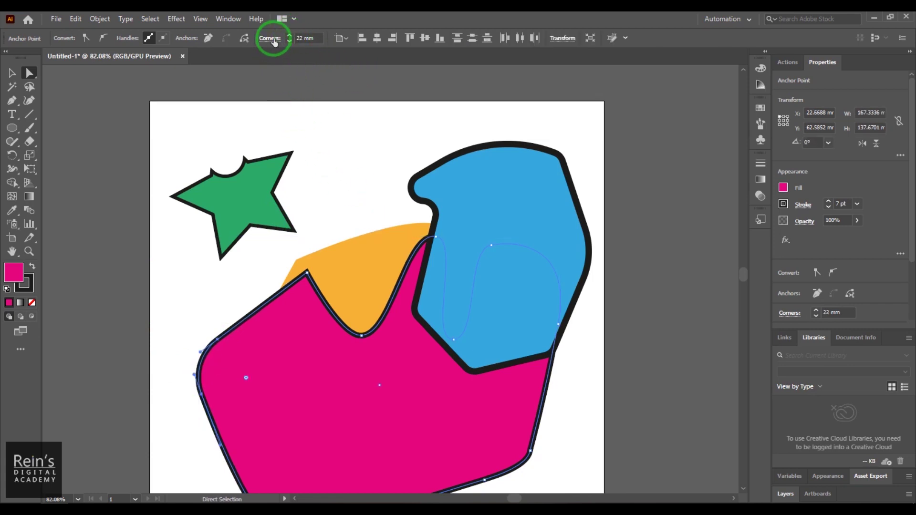
click(274, 45)
click(254, 56)
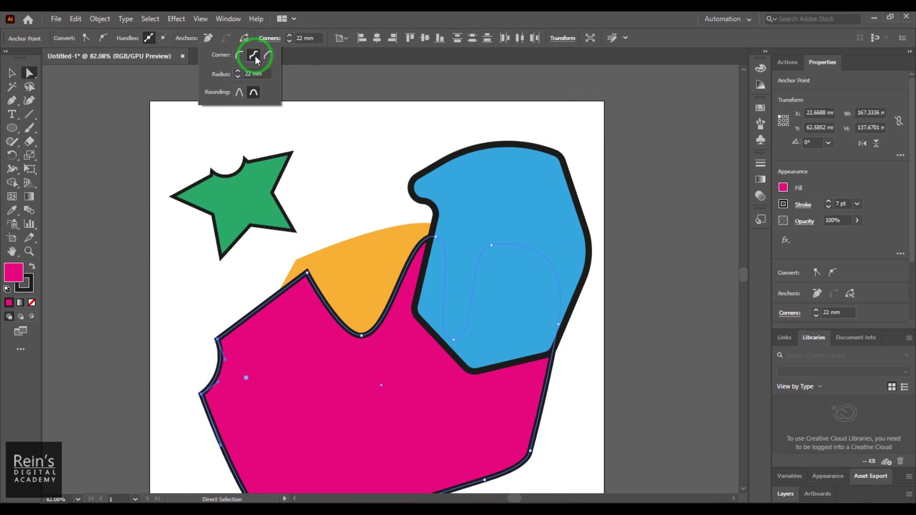
click(268, 56)
click(256, 53)
click(240, 55)
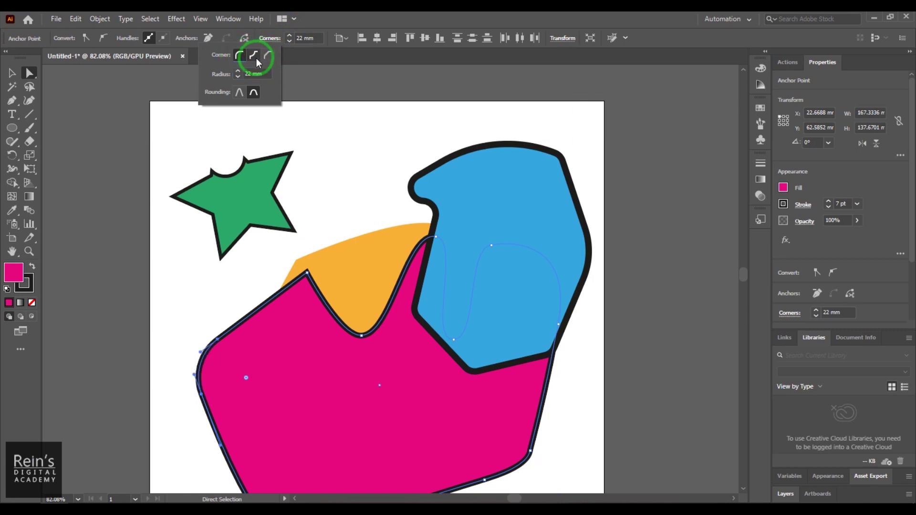
click(256, 58)
click(269, 56)
click(257, 56)
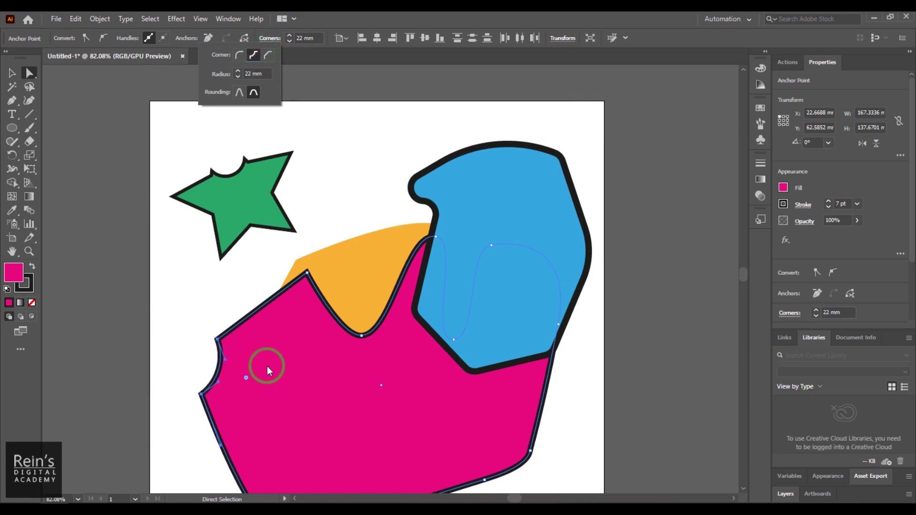
drag(247, 380, 305, 388)
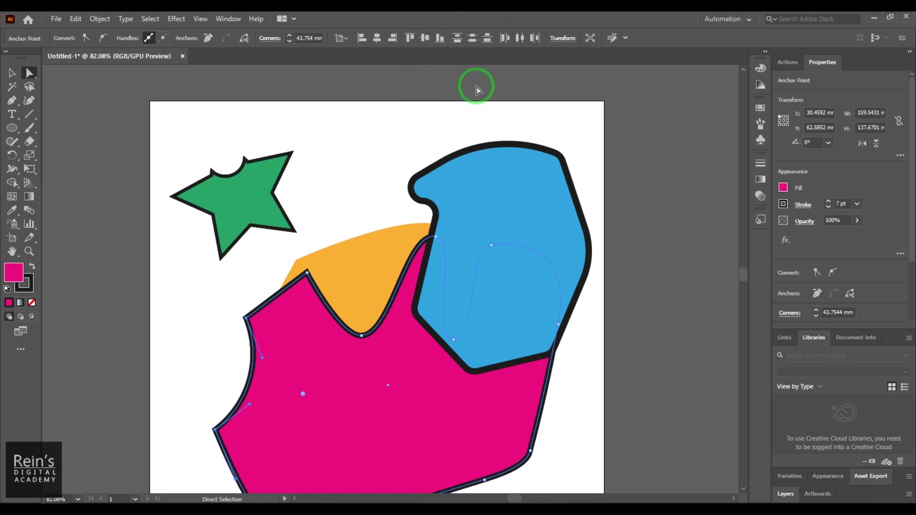
Reposition the upper anchor point of the pink shape's notch to X 37 mm, Y 81 mm, and pull it freehand to about X 25.9 mm, Y 88.5 mm
click(224, 327)
drag(219, 300, 265, 336)
drag(229, 301, 252, 321)
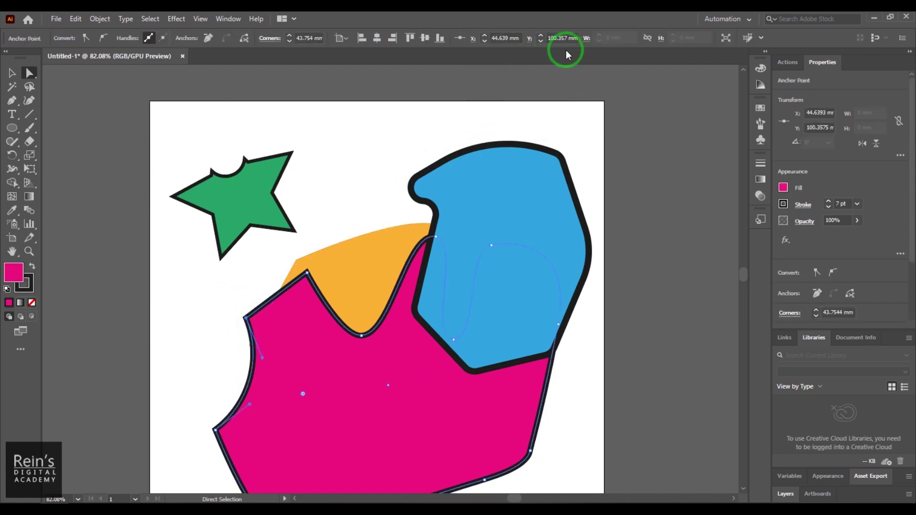
click(222, 329)
click(246, 319)
drag(245, 320, 210, 317)
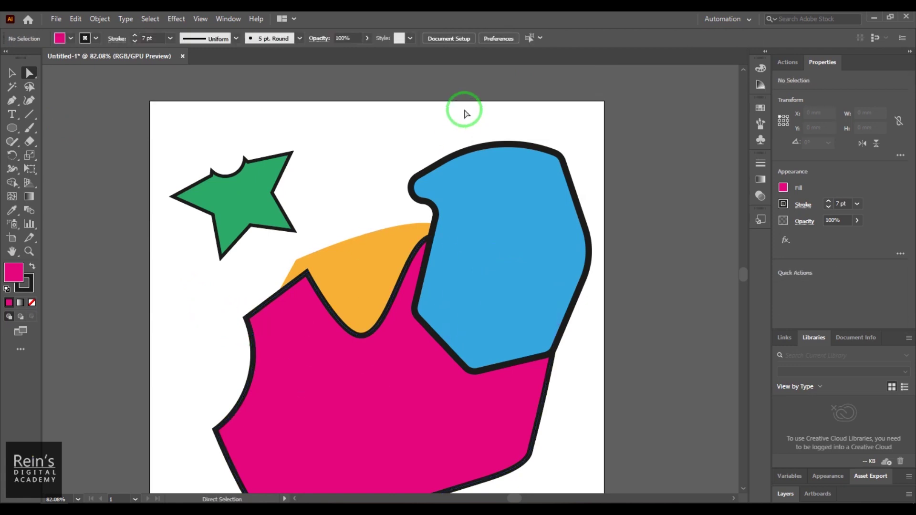
click(246, 317)
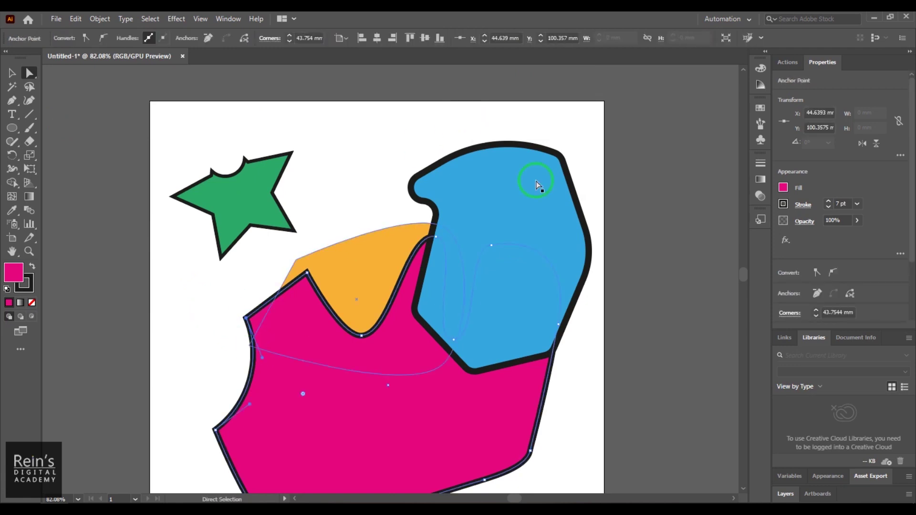
click(485, 36)
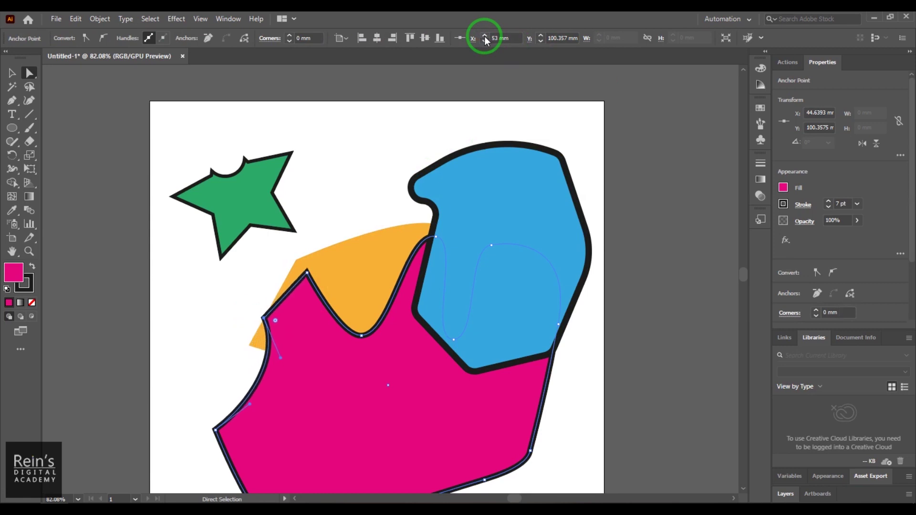
click(541, 37)
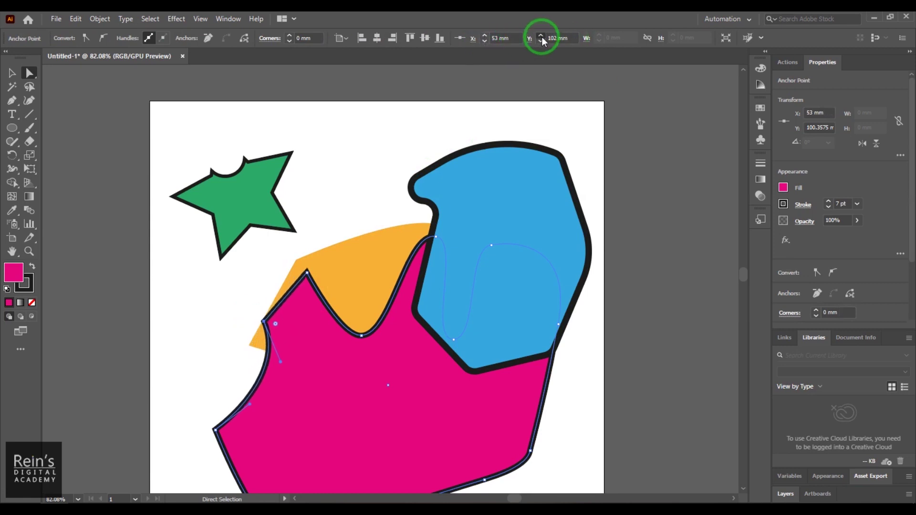
click(542, 41)
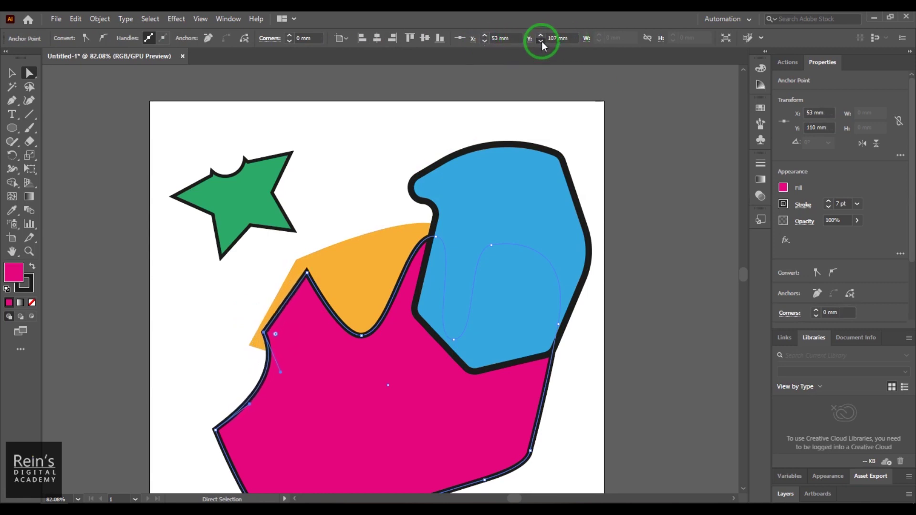
click(542, 41)
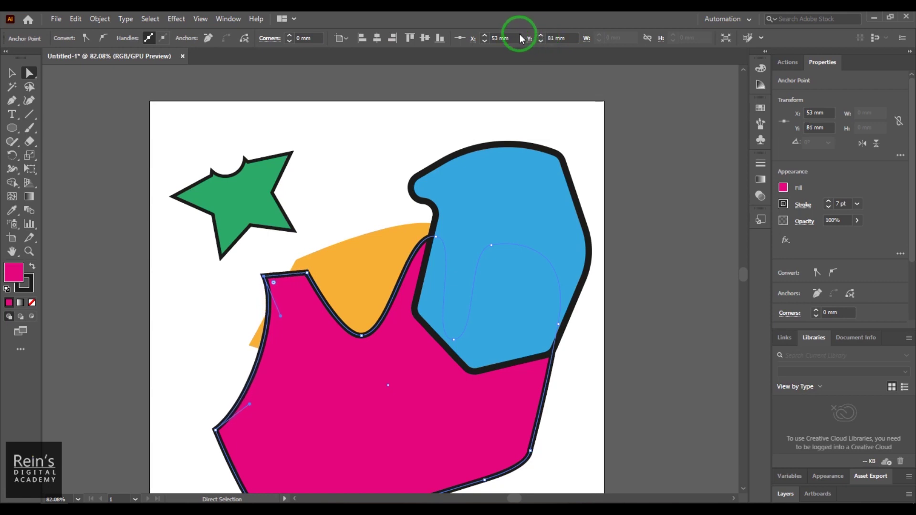
click(484, 41)
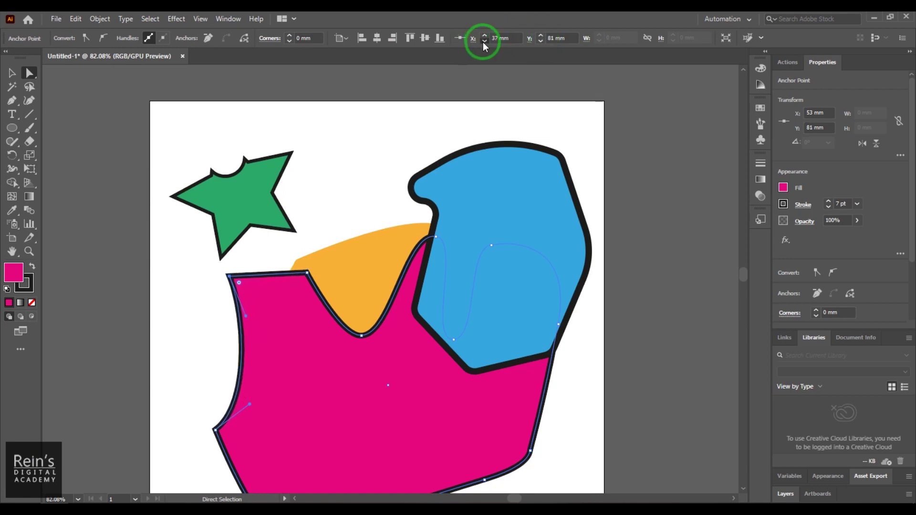
drag(210, 277, 205, 296)
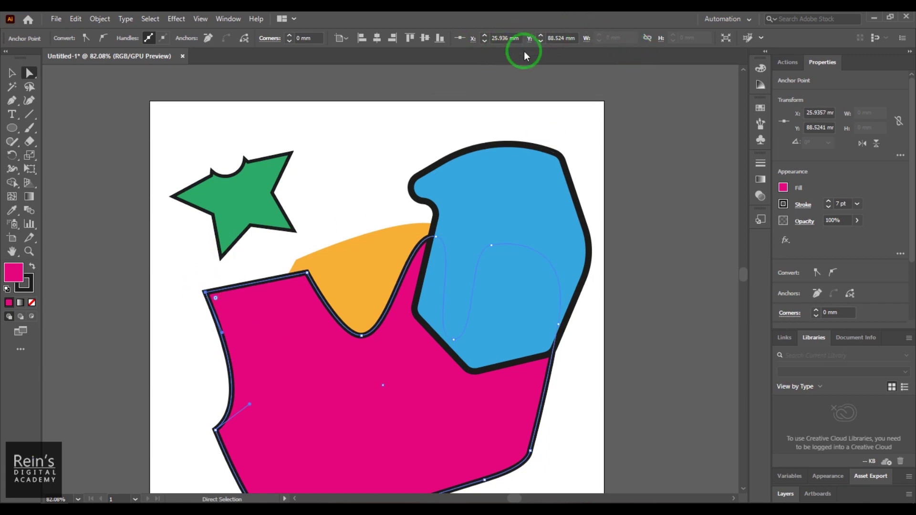
Move the green star down so it sits partly behind the pink shape, and shift the whole blue shape down over the pink one
click(12, 72)
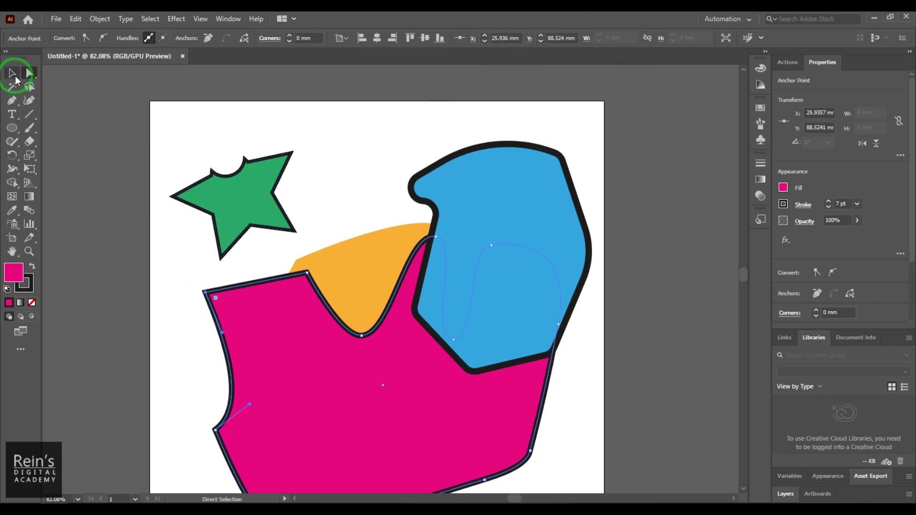
click(241, 185)
drag(240, 185, 257, 285)
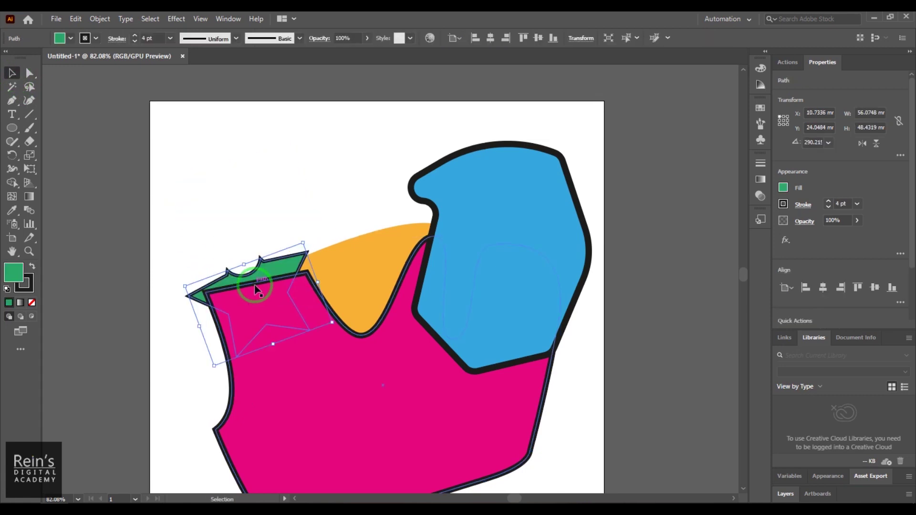
click(384, 260)
drag(491, 202, 476, 250)
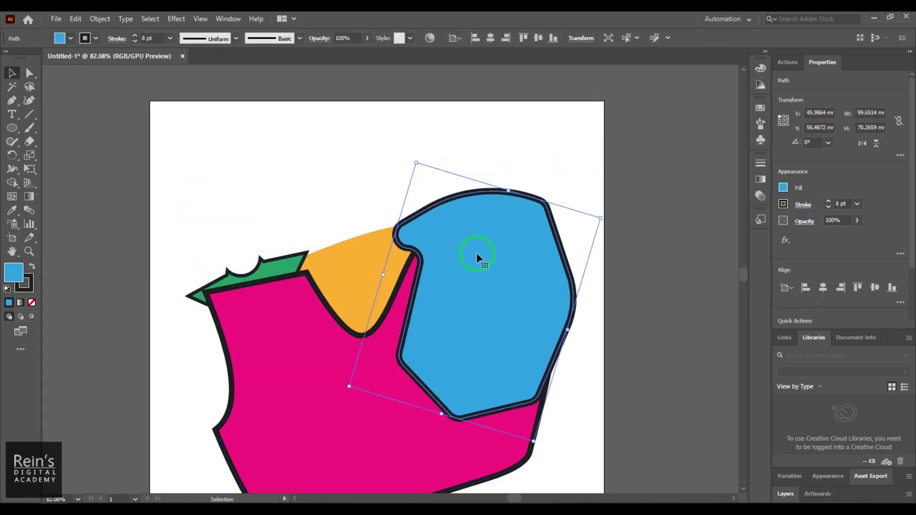
click(305, 212)
Try moving the blue, orange and pink shapes apart individually, undoing every move
scroll(315, 238, down, 2)
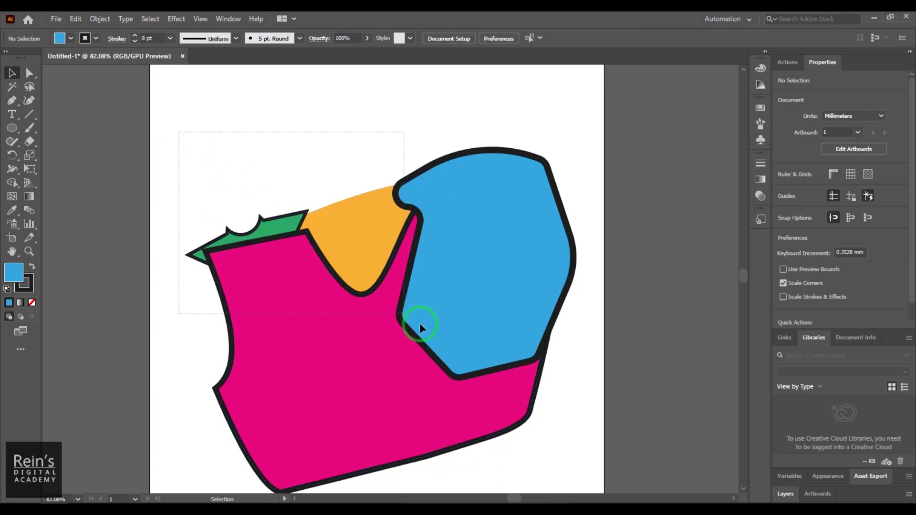
drag(491, 262, 593, 207)
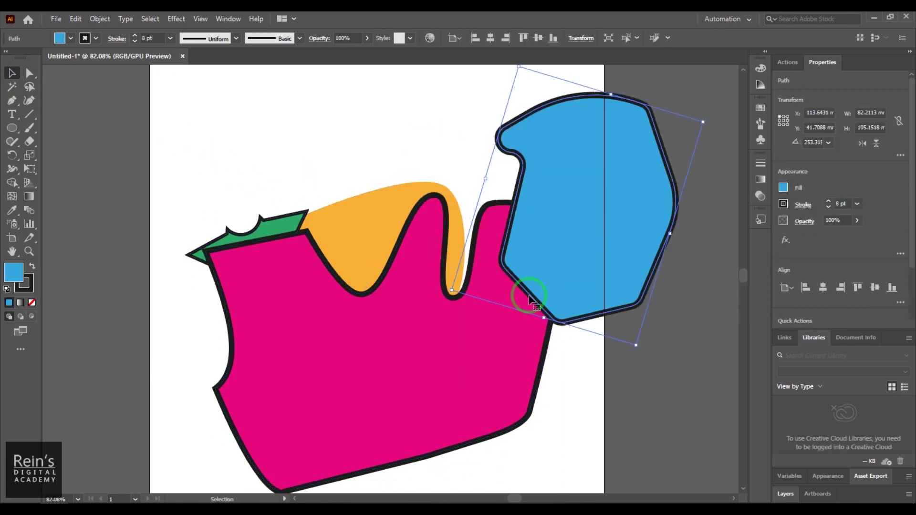
drag(368, 234, 367, 145)
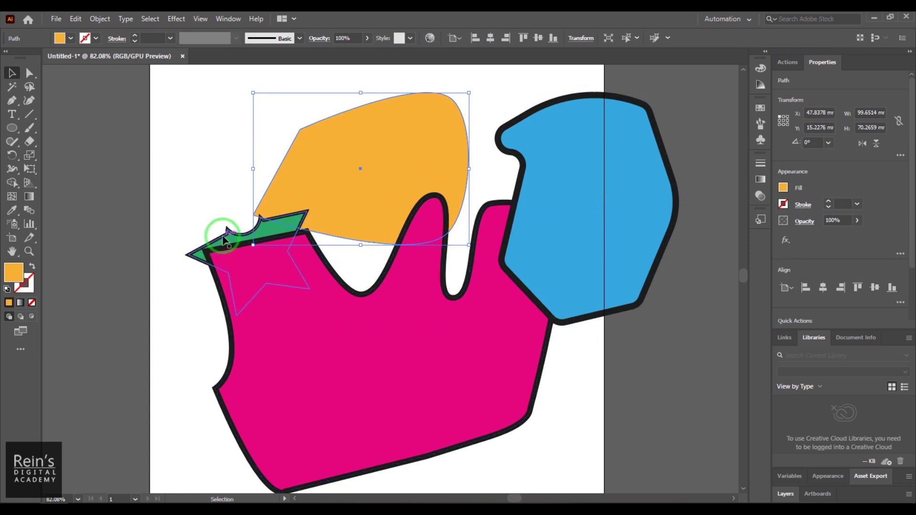
click(236, 254)
drag(359, 386, 320, 305)
drag(331, 274, 424, 404)
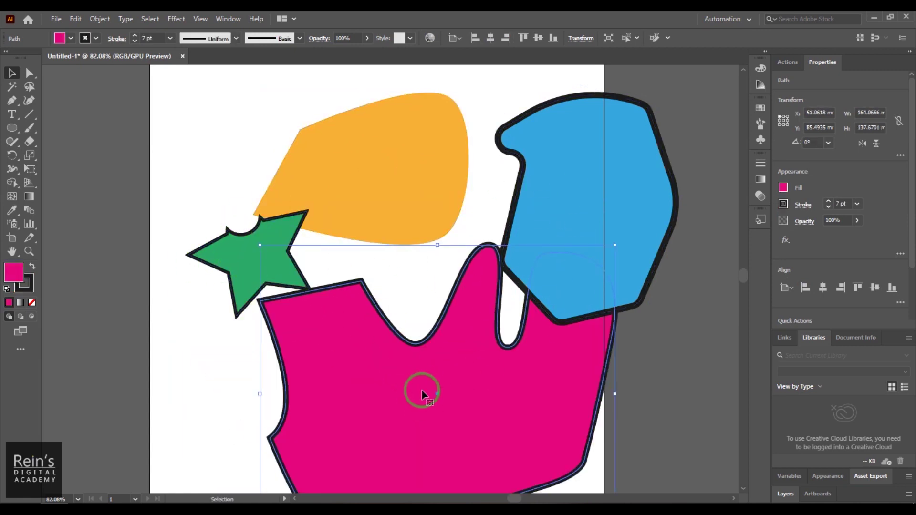
key(ctrl+z)
key(ctrl+z)
key(ctrl+z)
key(ctrl+z)
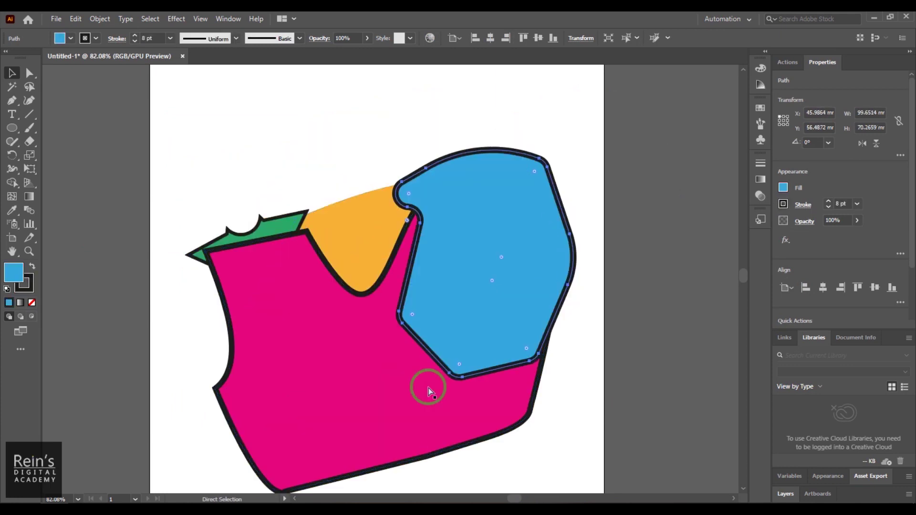
Select the green, orange, pink and blue shapes together and group them
click(596, 269)
drag(336, 275, 596, 456)
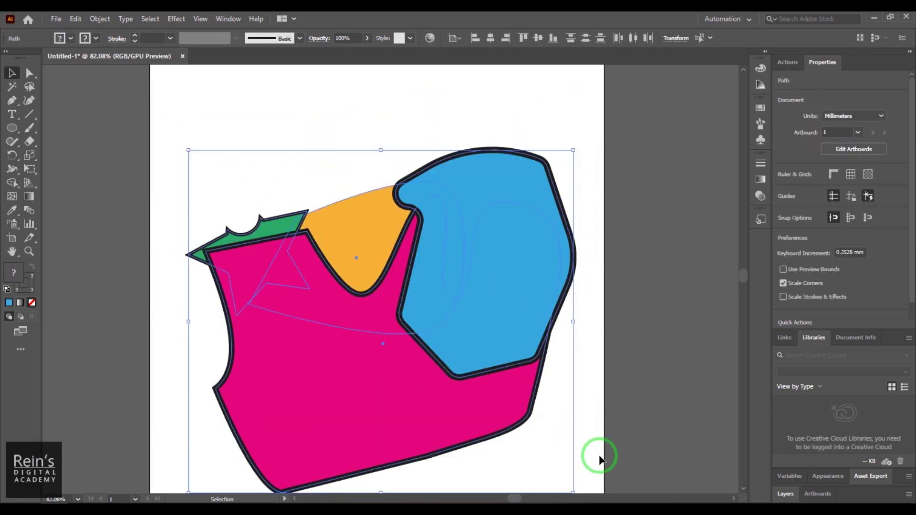
right_click(459, 258)
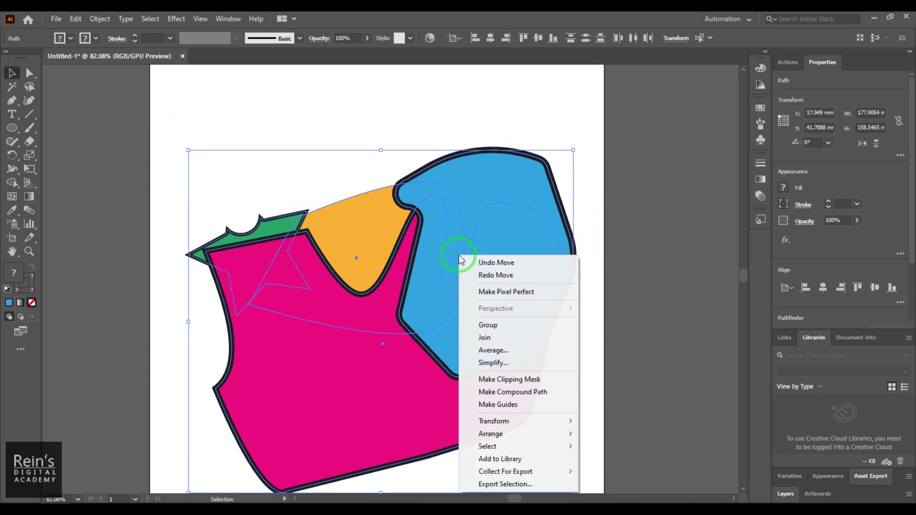
click(521, 329)
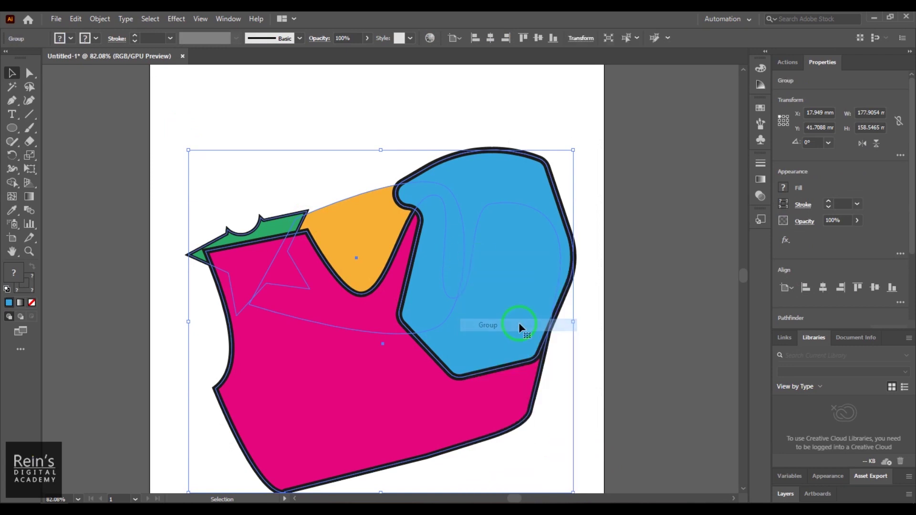
Move the grouped shapes together as one object, ending at about X 10.9 mm, Y 32.6 mm
click(685, 310)
click(466, 348)
drag(436, 381, 421, 307)
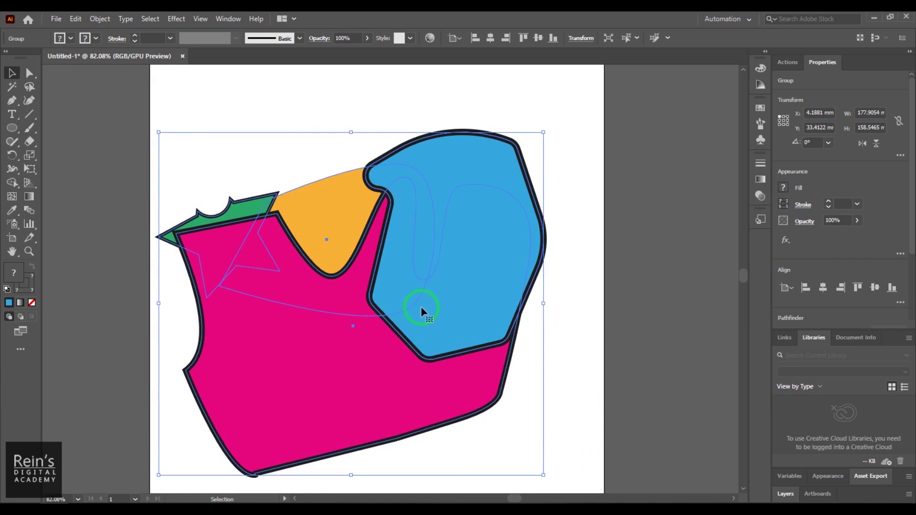
drag(421, 306, 433, 296)
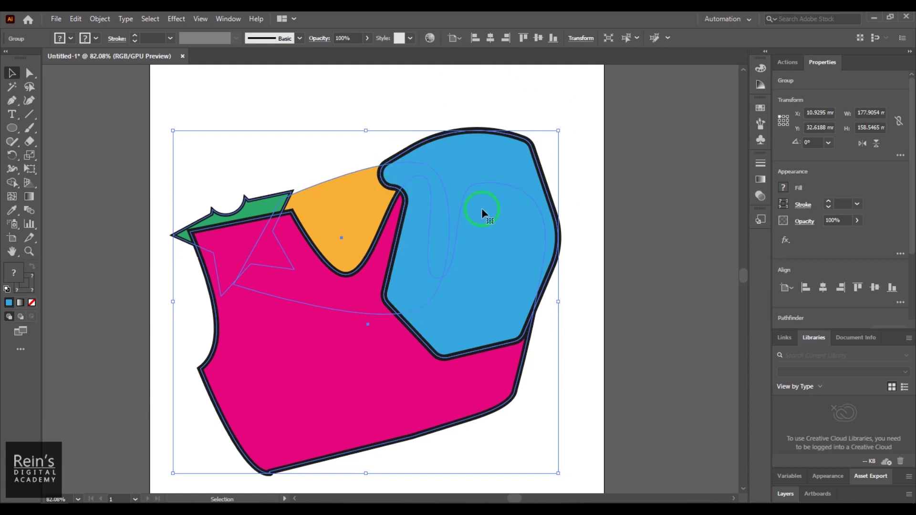
Ungroup the green, orange, pink and blue shapes
click(631, 262)
click(488, 178)
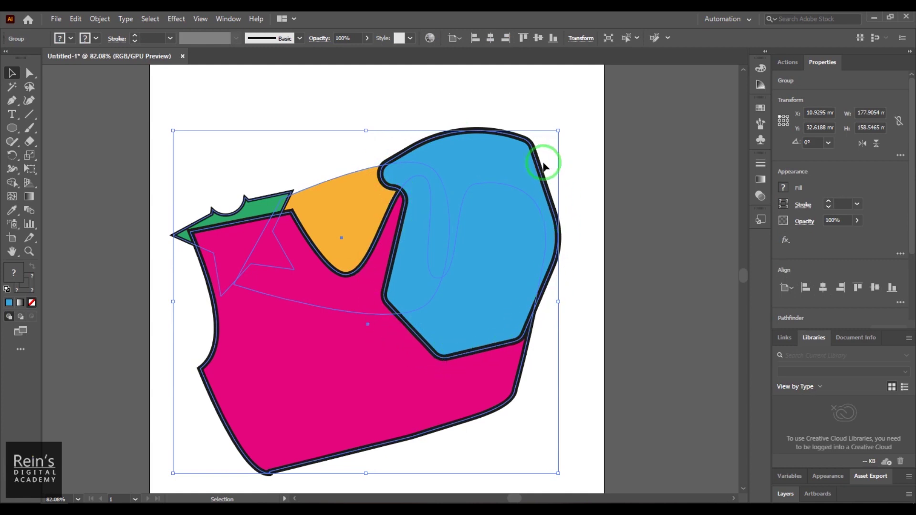
right_click(477, 142)
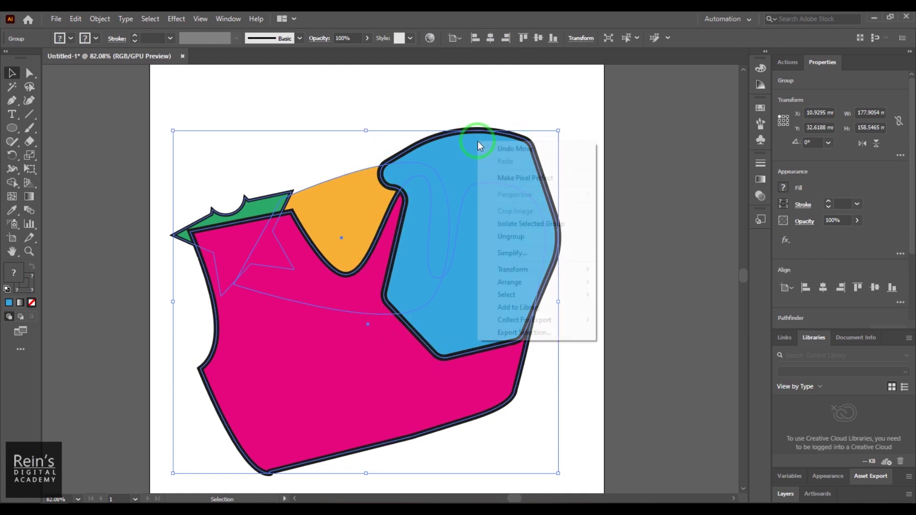
click(510, 238)
Try moving the blue shape away from the others on its own, and undo that move
click(515, 217)
drag(516, 217, 667, 167)
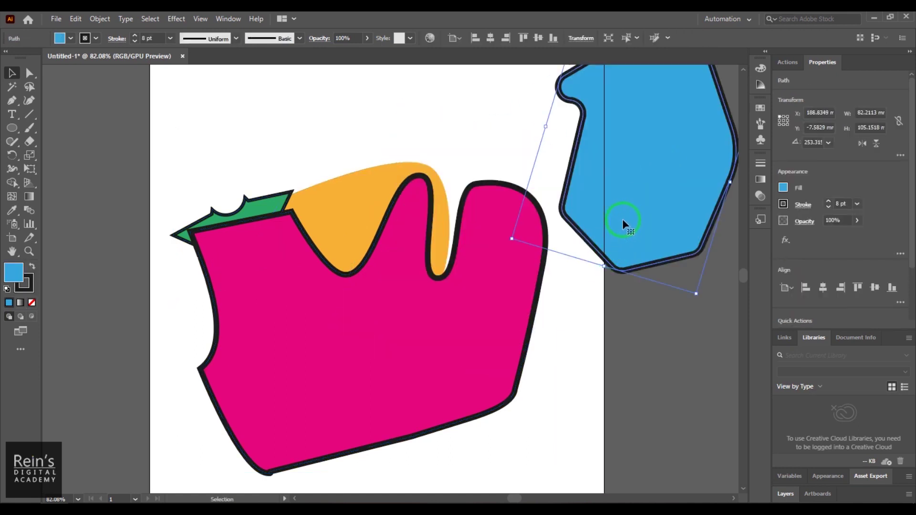
key(ctrl+z)
Select all four shapes and group them again, leaving nothing selected
click(156, 109)
drag(156, 110, 611, 479)
right_click(409, 228)
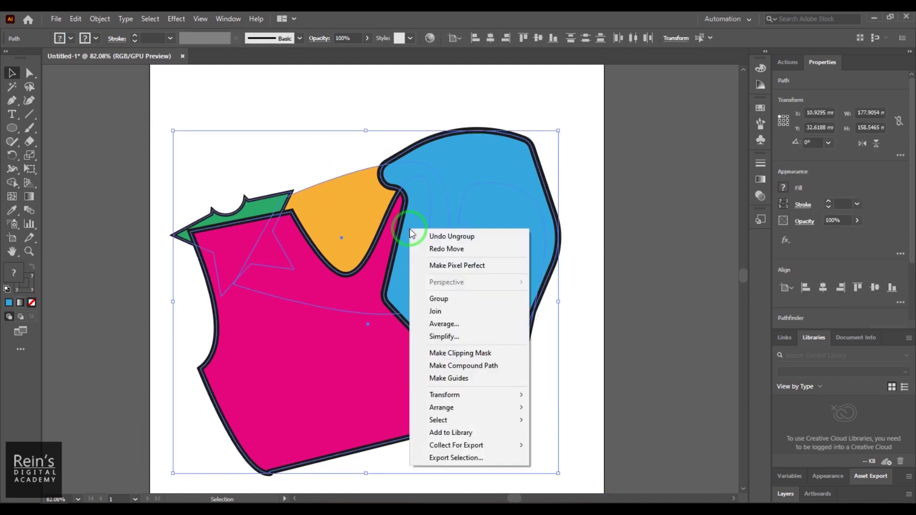
click(446, 299)
click(634, 284)
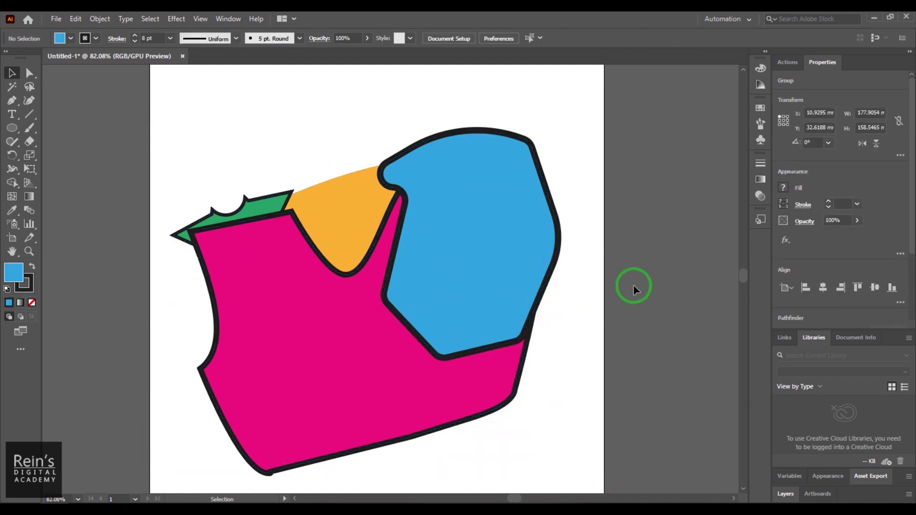
With the Group Selection tool, move the grouped shapes individually: blue slightly up and right, pink down, and the green star left
drag(29, 73, 102, 88)
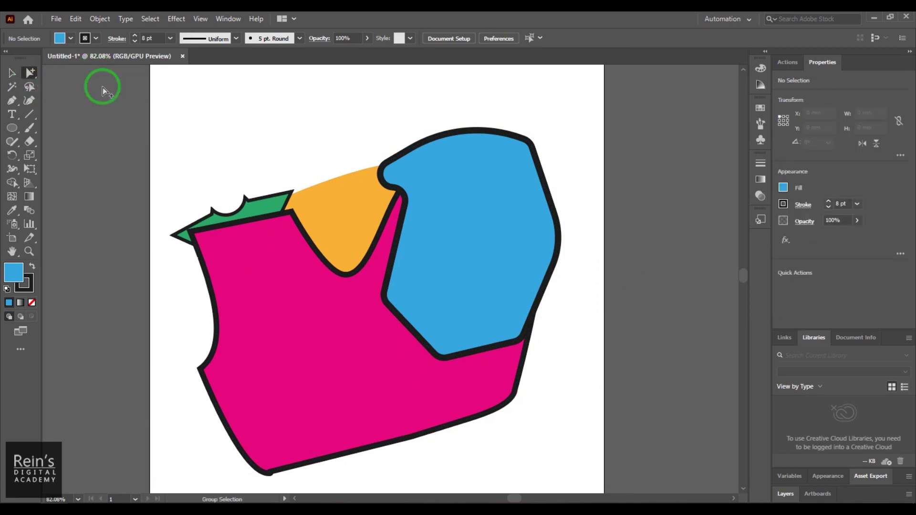
mouse_move(452, 229)
mouse_down()
mouse_move(470, 259)
mouse_move(573, 239)
mouse_move(460, 243)
mouse_up()
mouse_move(361, 361)
mouse_down()
mouse_move(360, 453)
mouse_move(365, 370)
mouse_move(365, 378)
mouse_up()
mouse_move(250, 228)
mouse_down()
mouse_move(230, 174)
mouse_move(235, 229)
mouse_up()
Move the whole group with the Selection tool to about X 8.9 mm, Y 28.7 mm, and deselect it
key(v)
click(406, 320)
drag(407, 320, 443, 250)
drag(432, 248, 354, 321)
drag(354, 320, 408, 324)
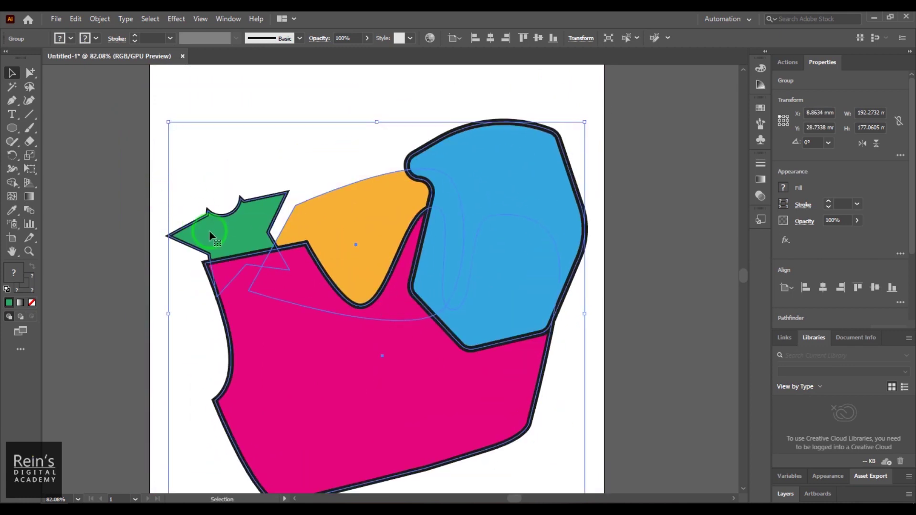
right_click(360, 208)
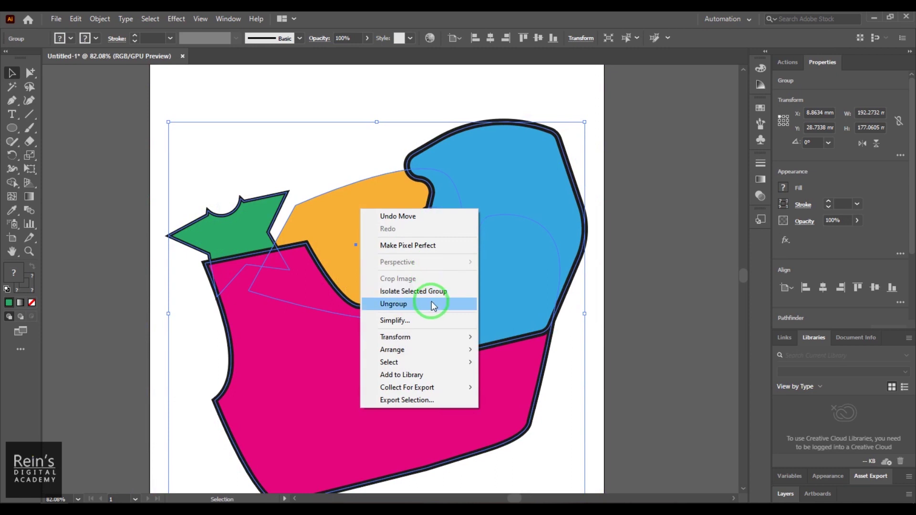
click(246, 104)
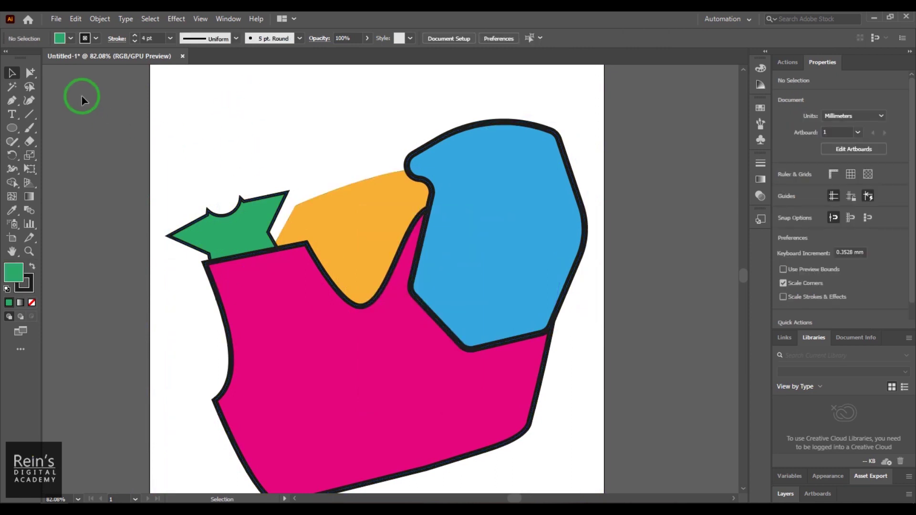
With the Group Selection tool, move the green star to about X 4.2 mm, Y 56.4 mm, and shift the whole group upward
click(30, 73)
drag(239, 204, 248, 242)
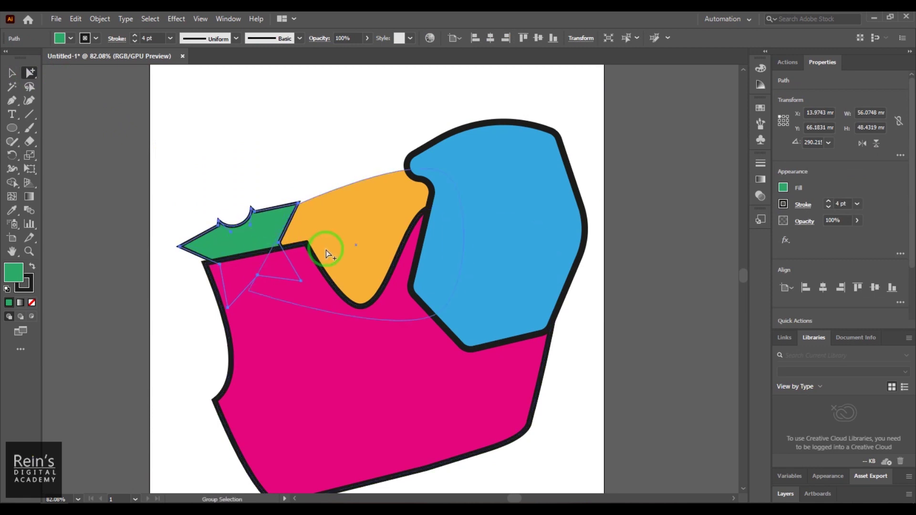
click(256, 237)
drag(254, 244, 233, 226)
click(153, 157)
click(226, 187)
click(256, 213)
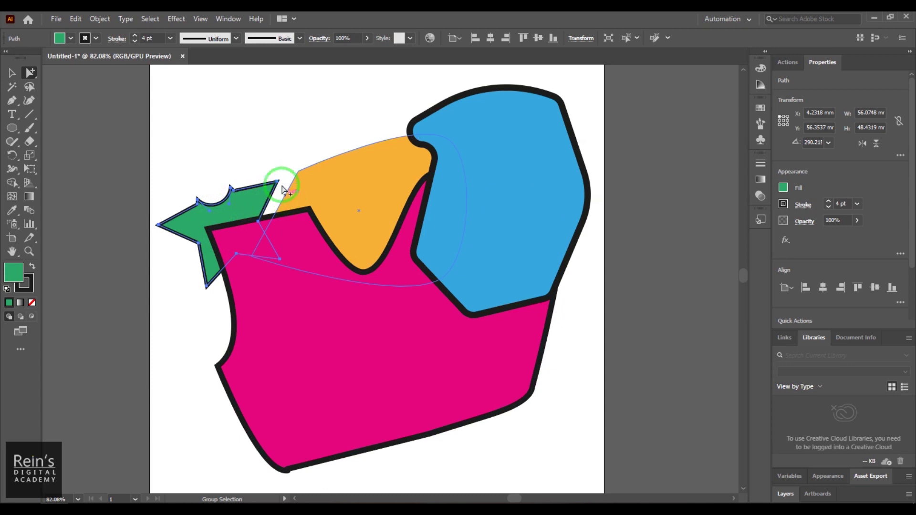
Move the entire group slightly down and to the left with the Selection tool
click(12, 73)
drag(292, 233, 473, 329)
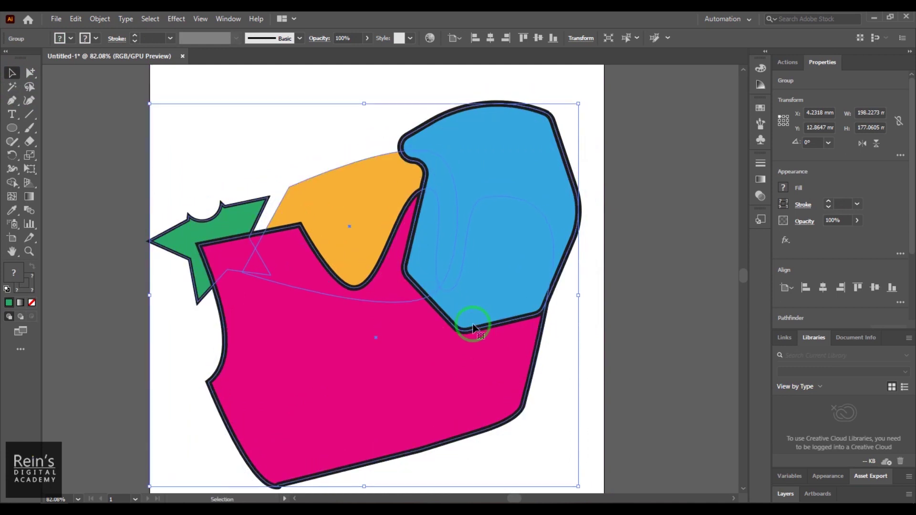